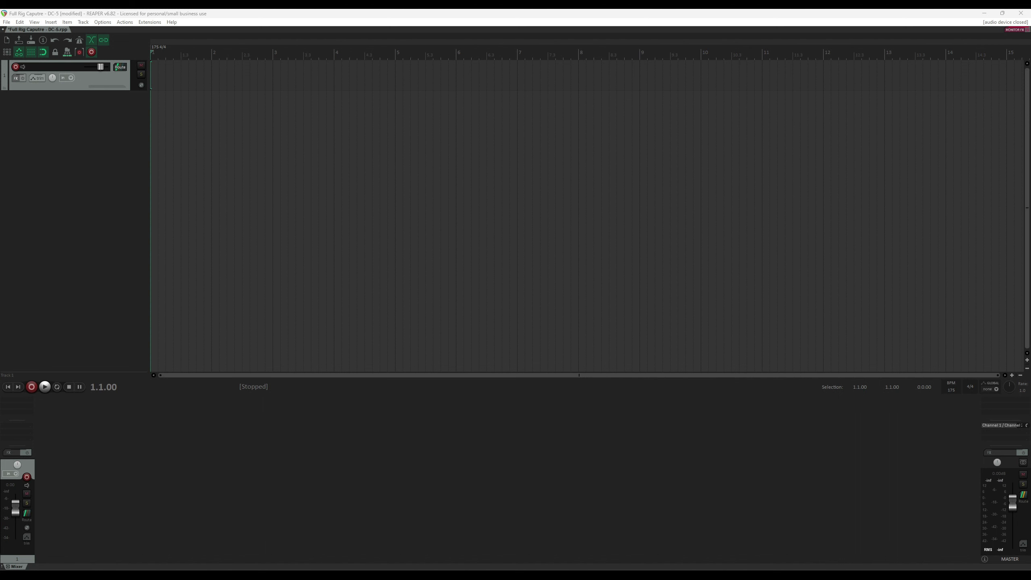
# - Confirm the project sample rate is 48000 Hz, then check the Focusrite ASIO device runs at 48000 Hz with 64 samples
pyautogui.click(7, 22)
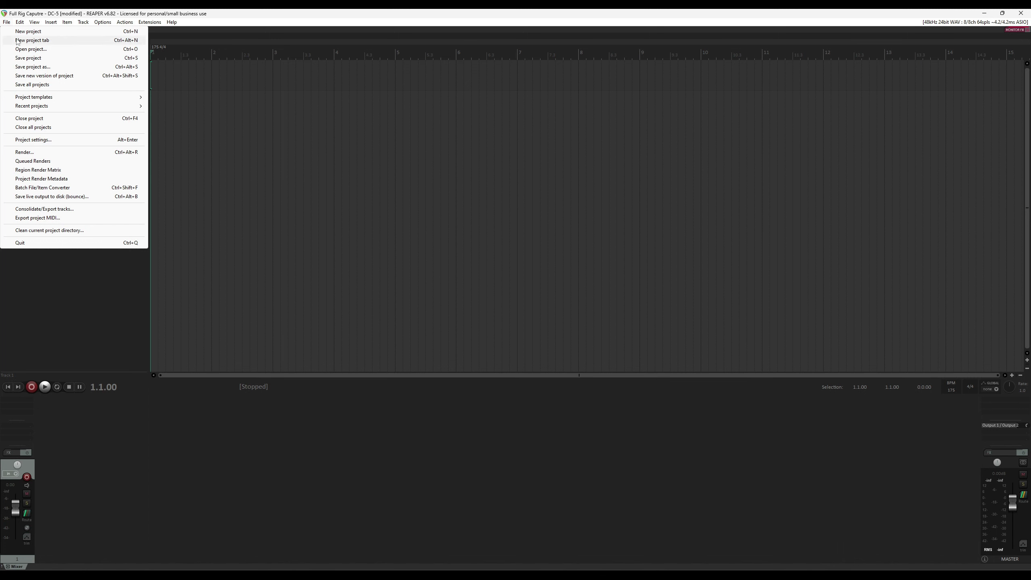
pyautogui.click(35, 140)
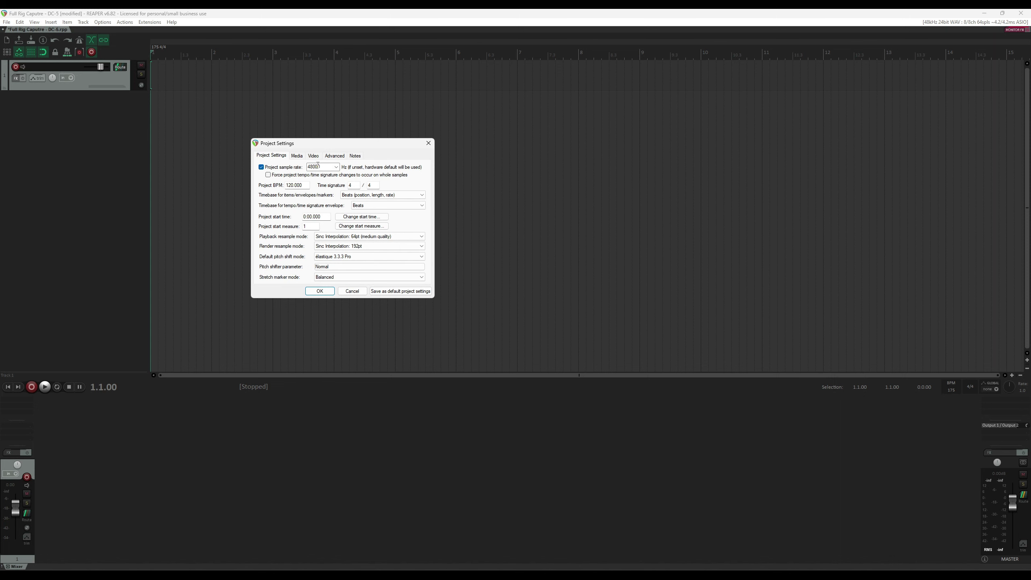
pyautogui.press('Return')
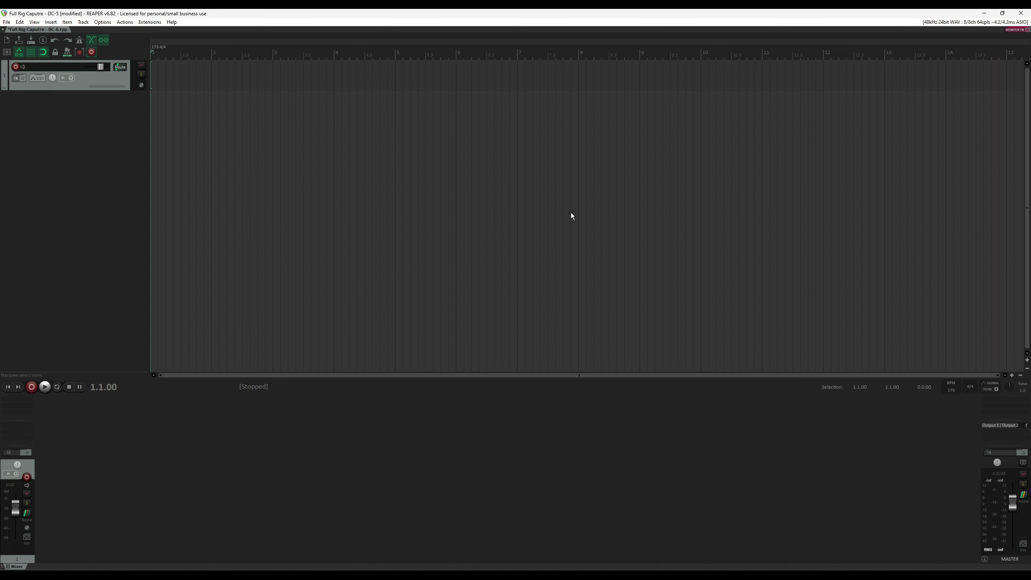
pyautogui.click(951, 24)
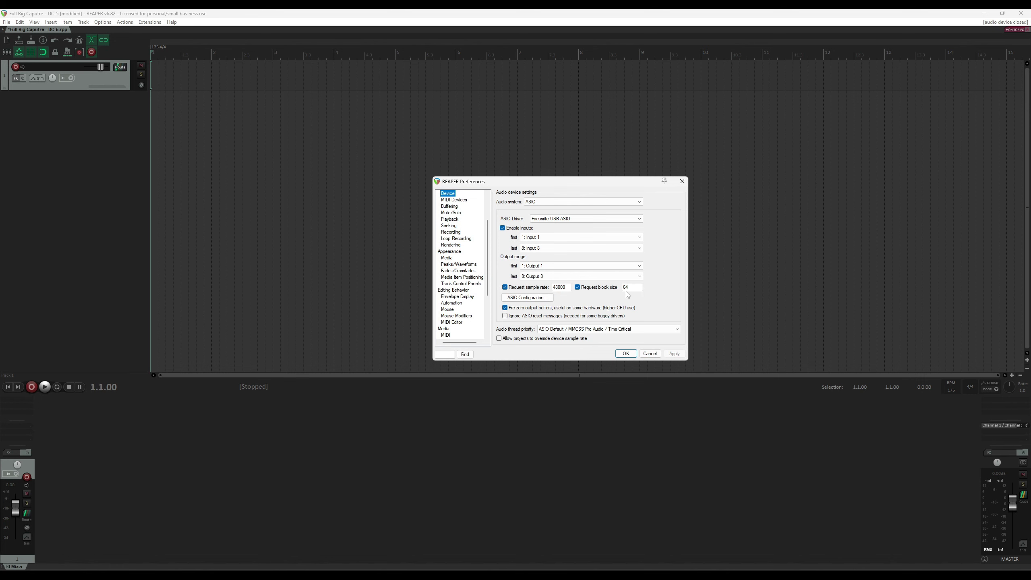
# - Apply the audio device settings and add two new empty tracks
pyautogui.press('Return')
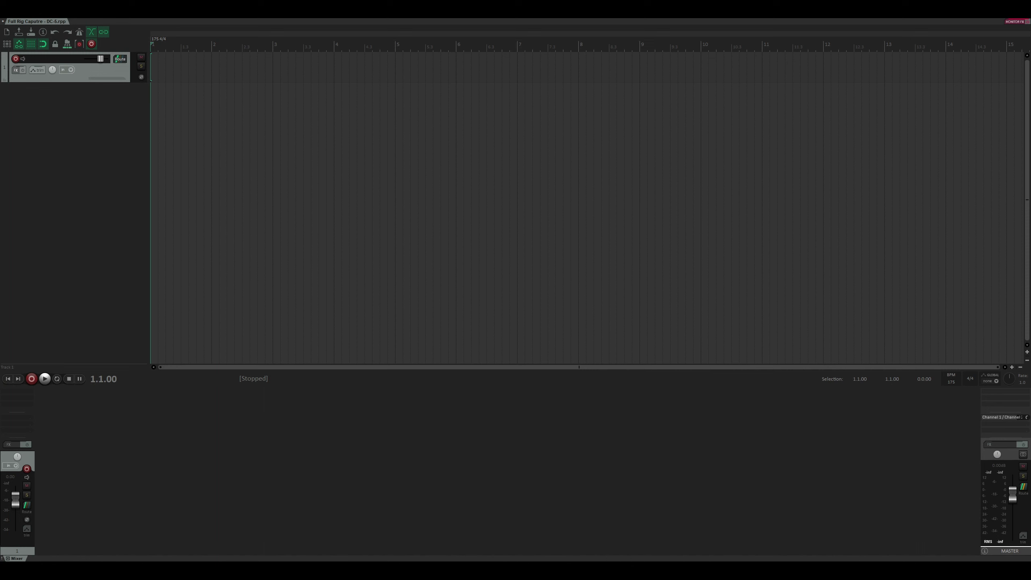
pyautogui.doubleClick(57, 123)
pyautogui.doubleClick(63, 151)
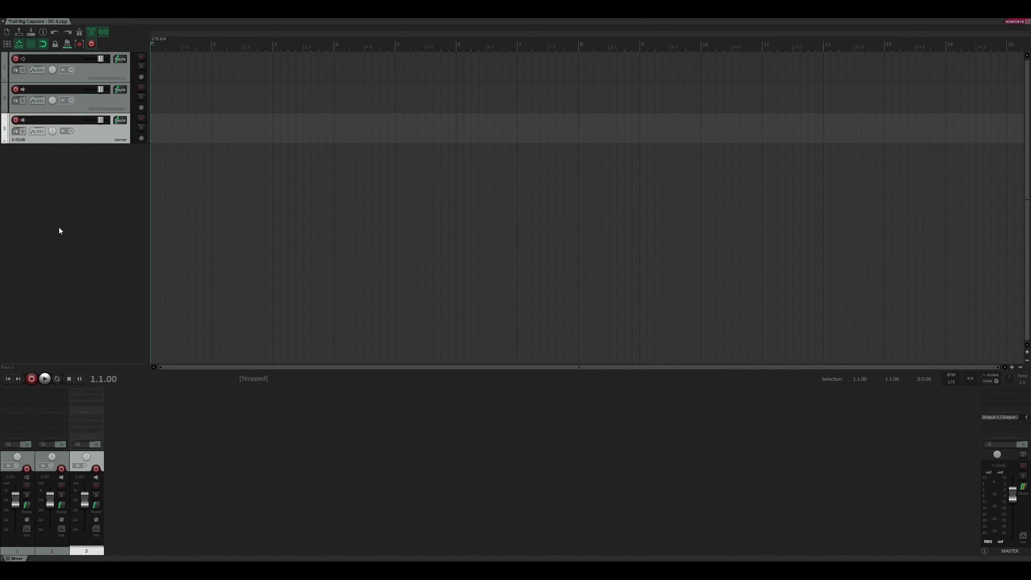
# - Name the three tracks Guitar DI, Training File and Full Rig Capture
pyautogui.doubleClick(49, 59)
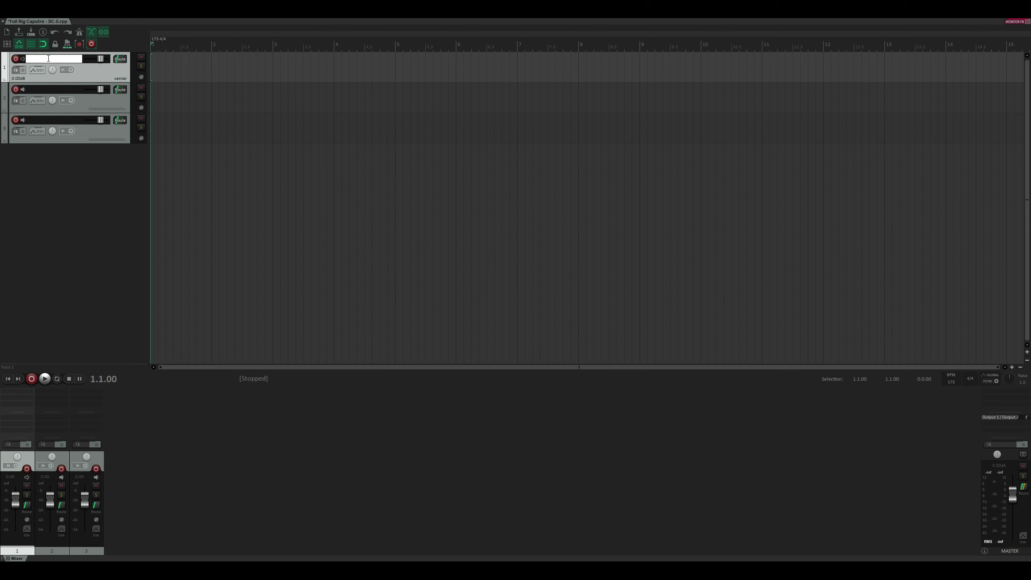
pyautogui.write('Guitar DI')
pyautogui.doubleClick(58, 90)
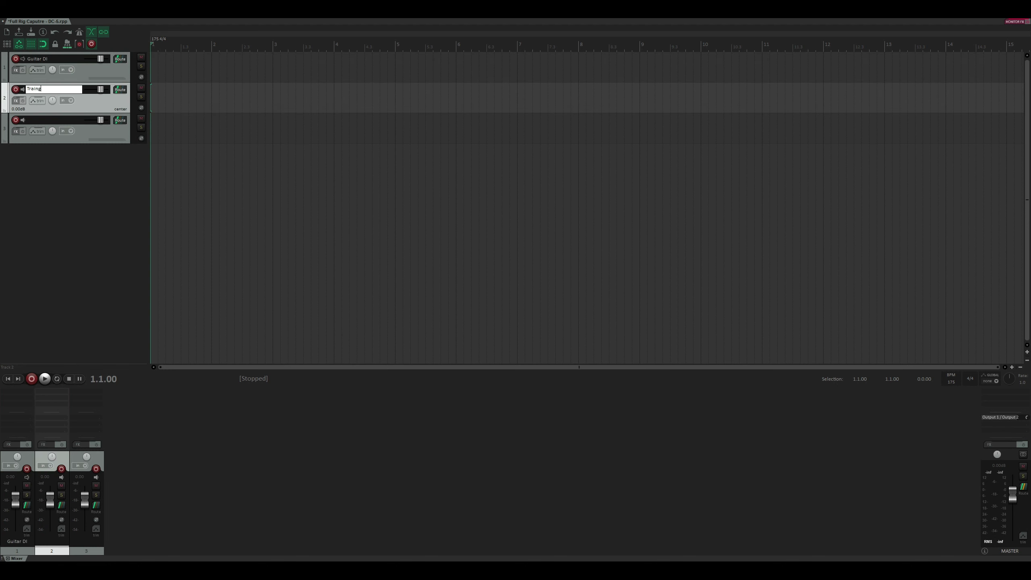
pyautogui.write('Traingin')
pyautogui.press('BackSpace')
pyautogui.press('BackSpace')
pyautogui.press('BackSpace')
pyautogui.write('ing Fi')
pyautogui.press('Return')
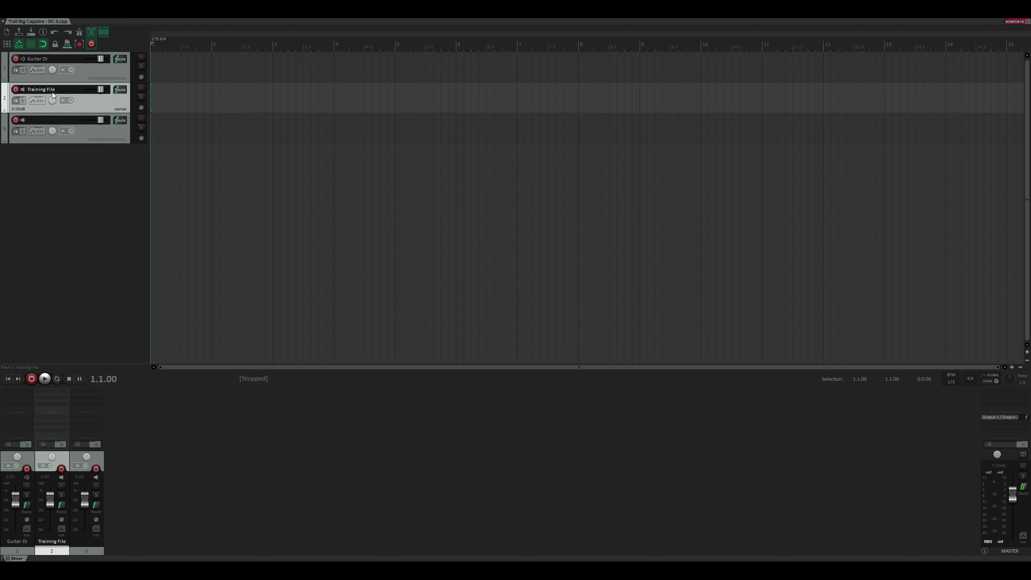
pyautogui.doubleClick(43, 120)
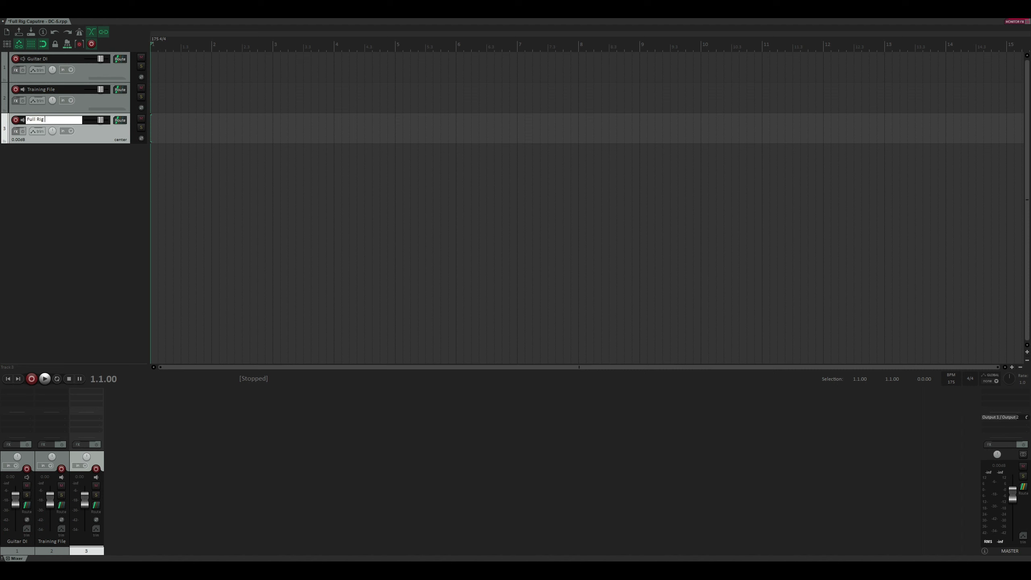
pyautogui.write('Full Rig Capture')
pyautogui.press('Return')
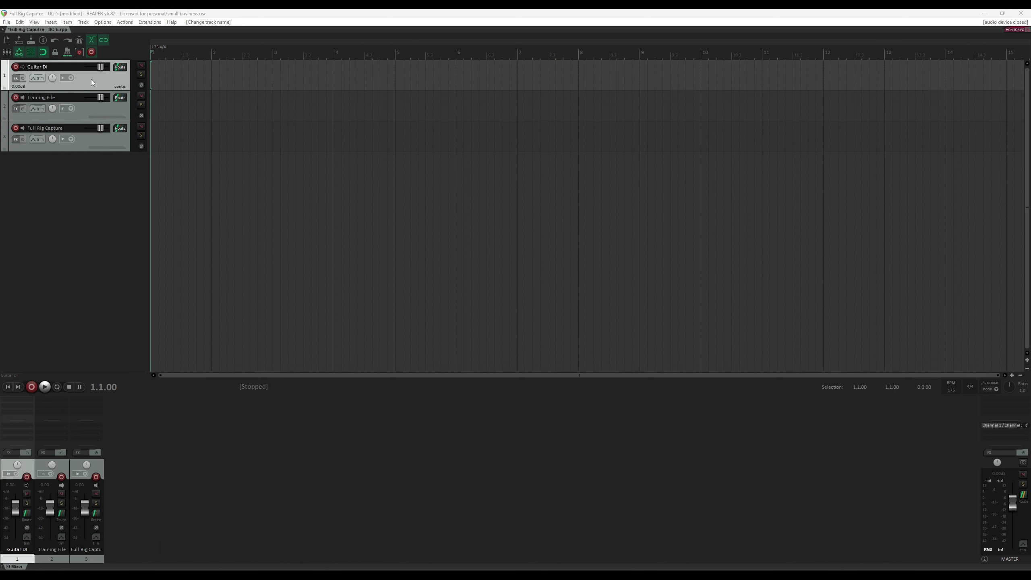
# - Set the Guitar DI track's recording input to mono Input 1
pyautogui.click(115, 218)
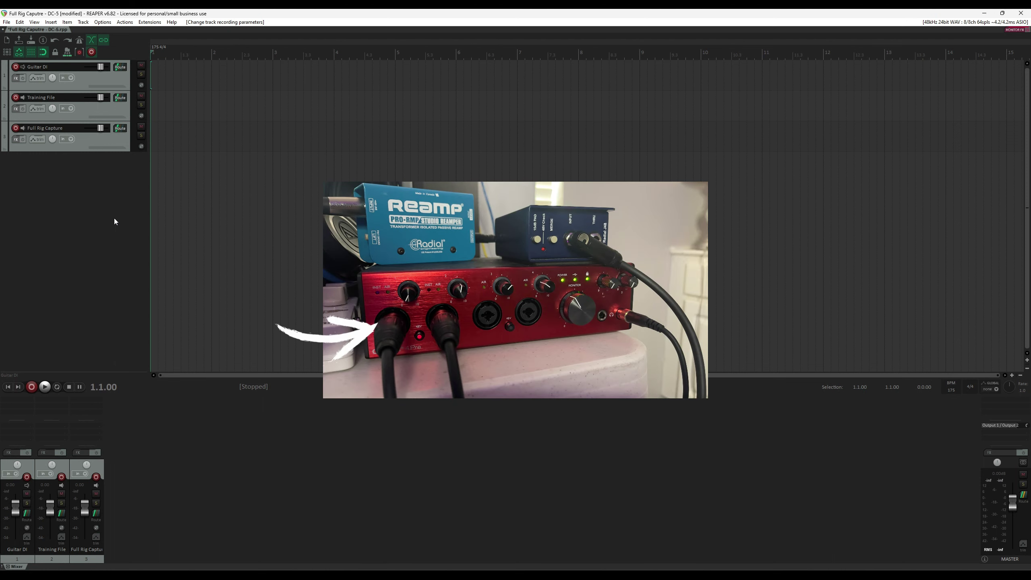
pyautogui.click(29, 70)
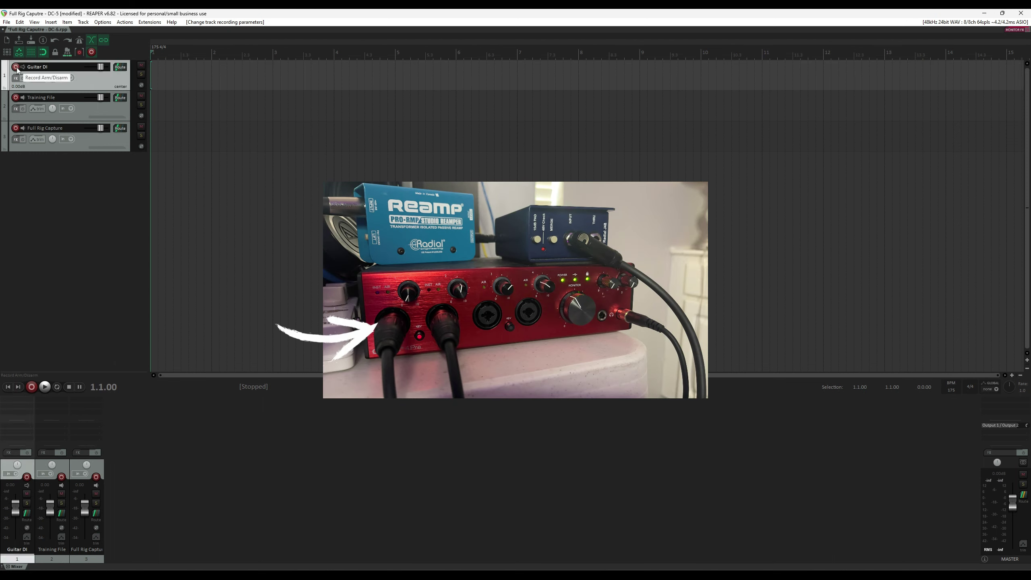
pyautogui.rightClick(16, 67)
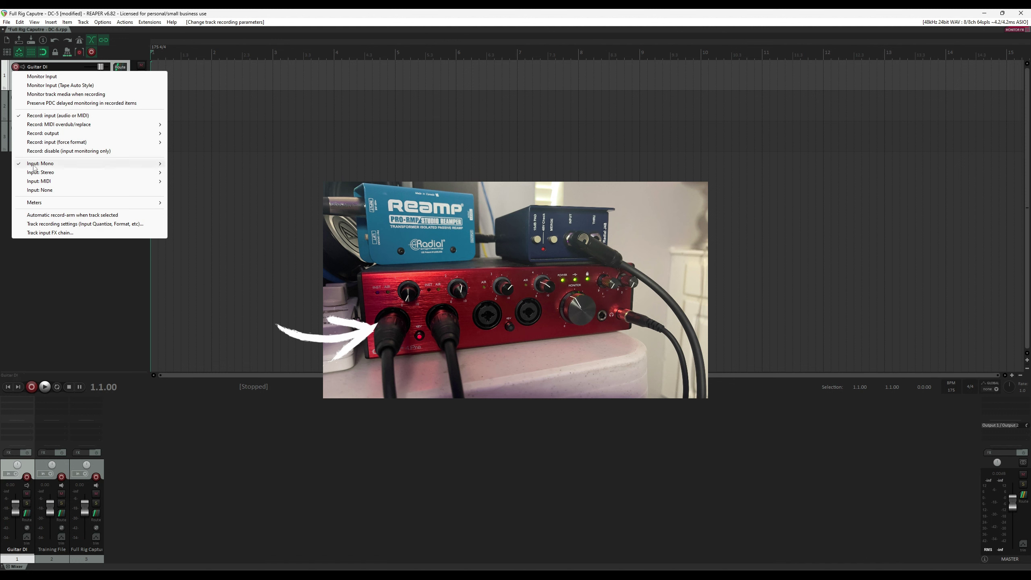
pyautogui.moveTo(36, 167)
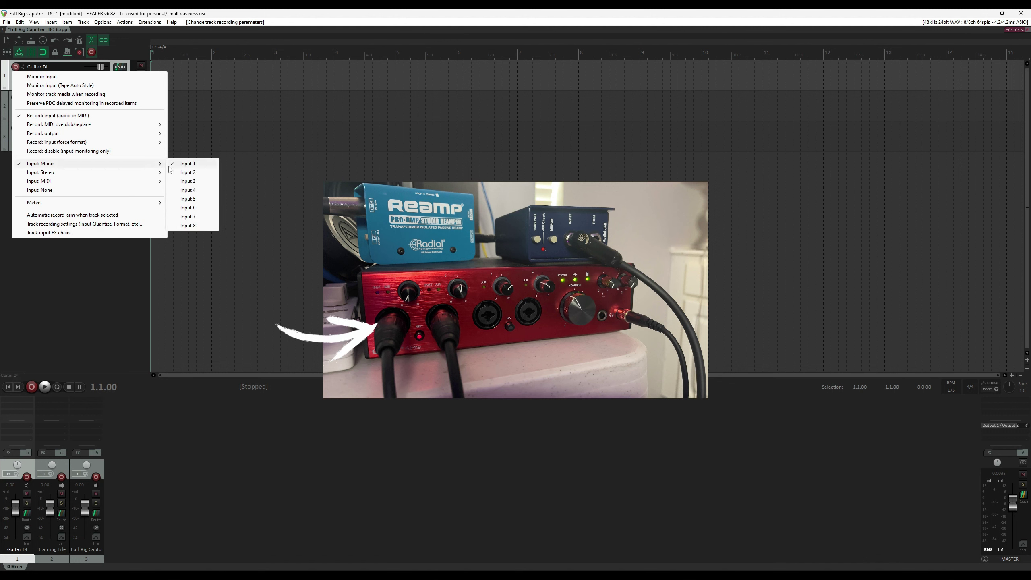
pyautogui.click(193, 164)
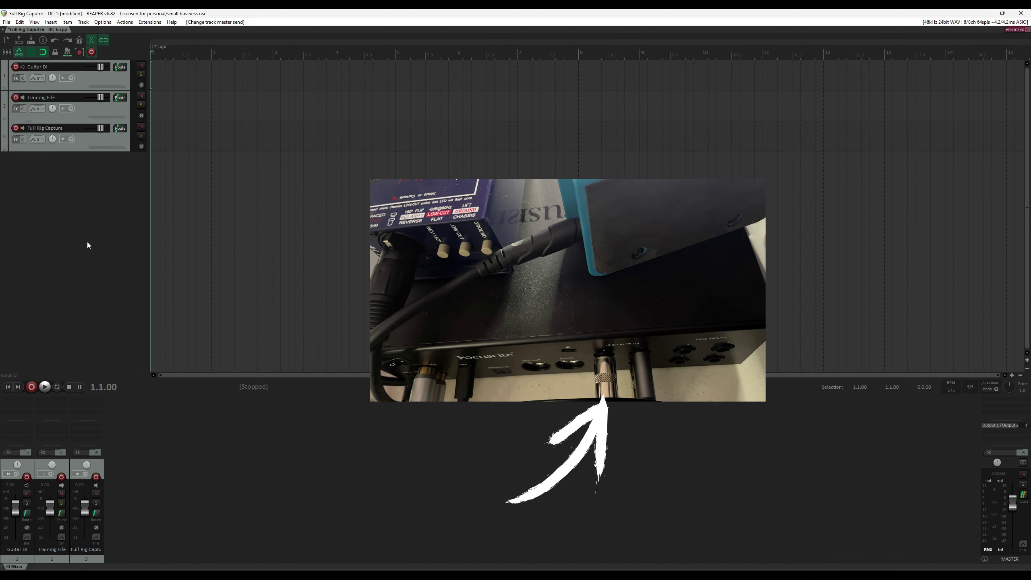
# - Add a hardware output send from Guitar DI to Output 3
pyautogui.click(119, 68)
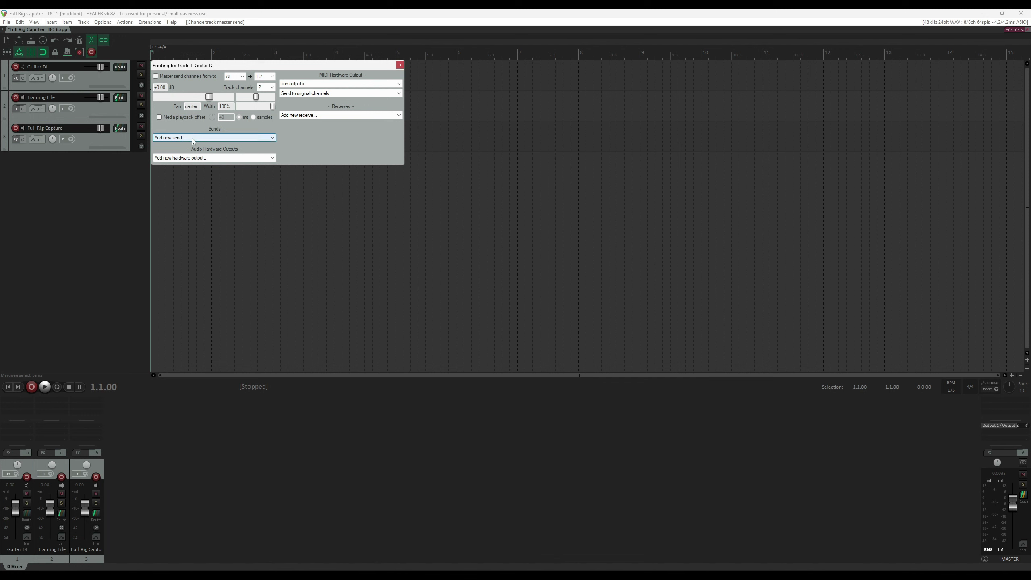
pyautogui.click(197, 158)
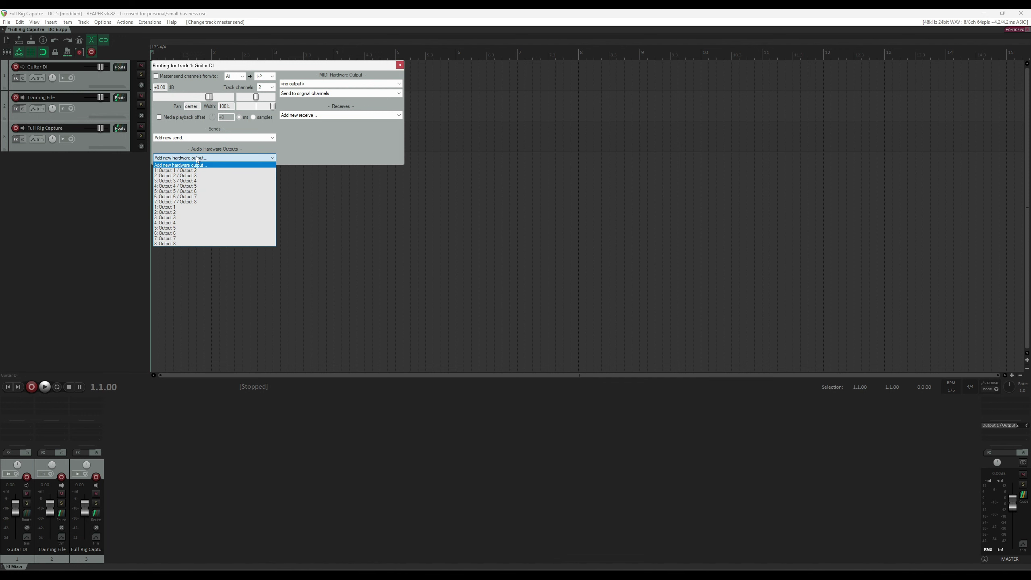
pyautogui.click(174, 218)
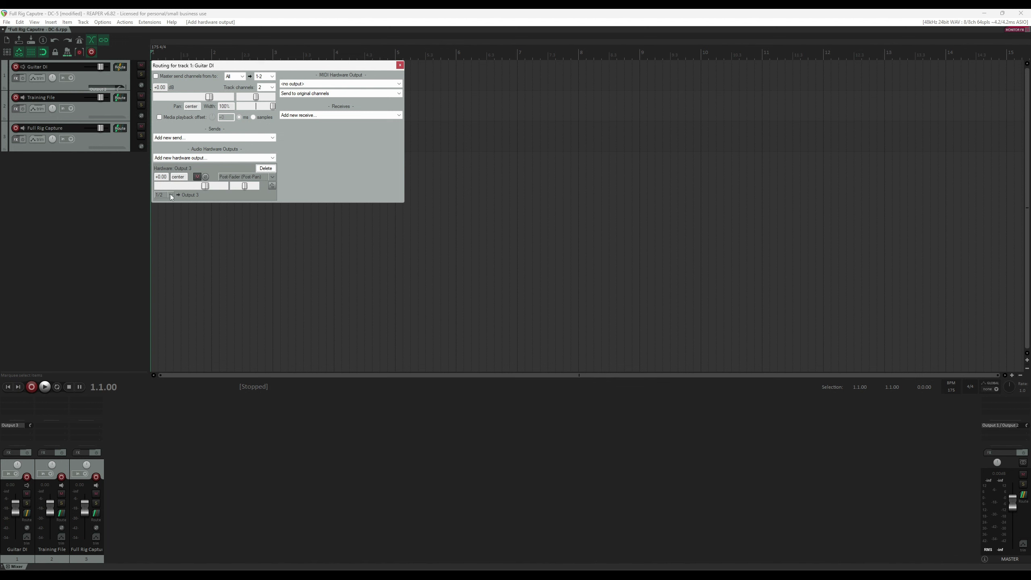
pyautogui.click(400, 66)
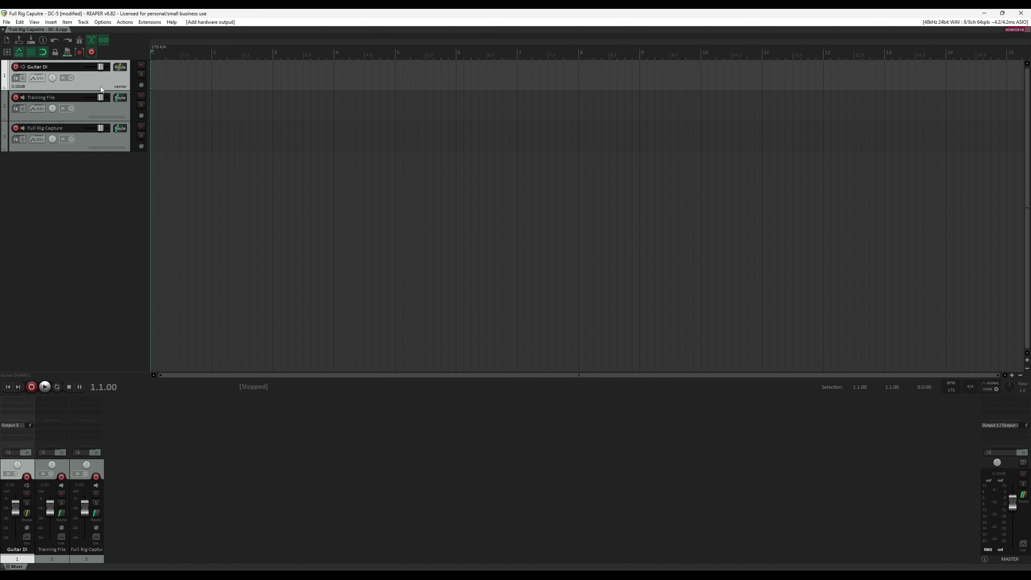
# - Turn on input monitoring for the Guitar DI track
pyautogui.rightClick(23, 67)
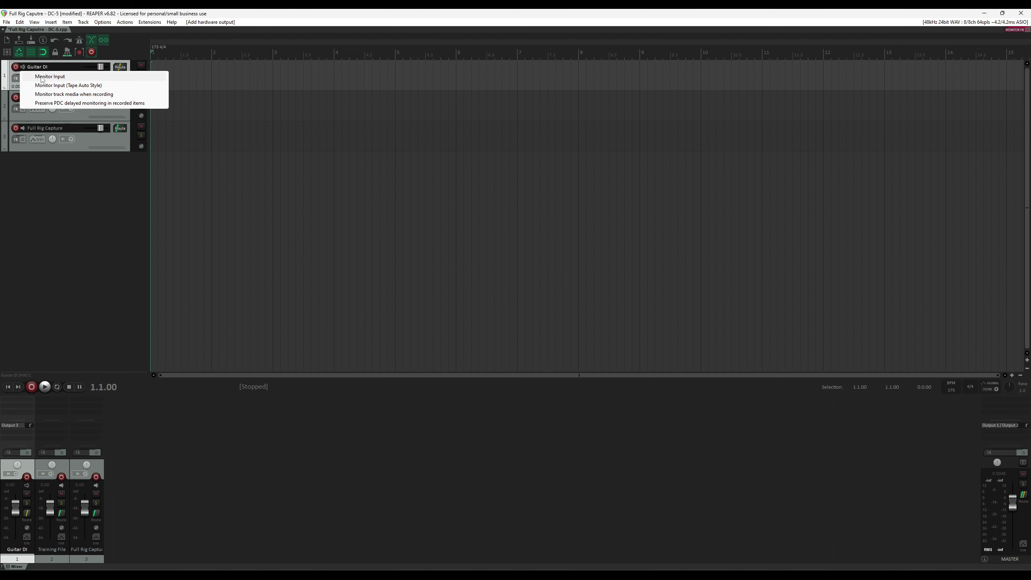
pyautogui.click(42, 78)
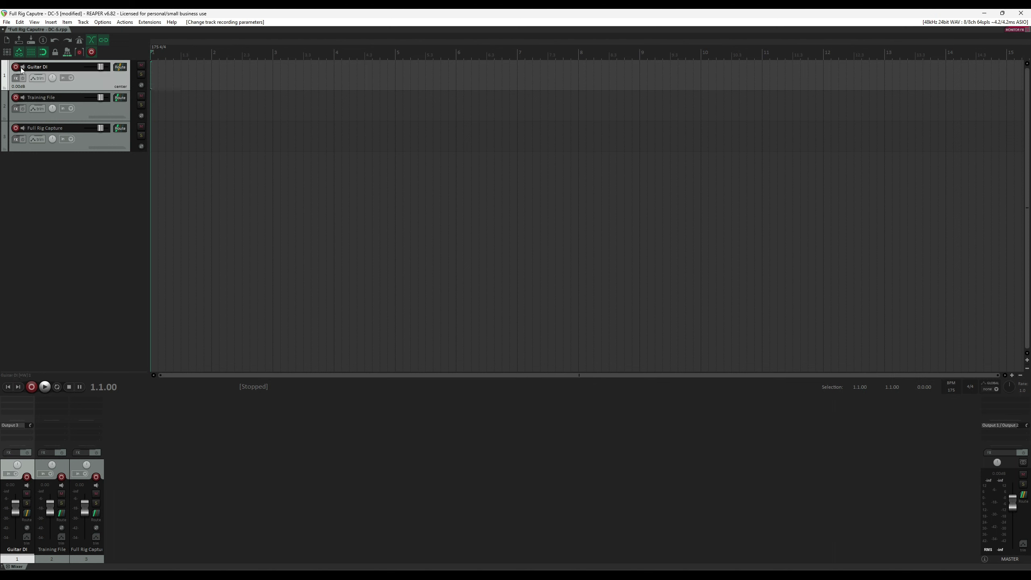
pyautogui.rightClick(23, 69)
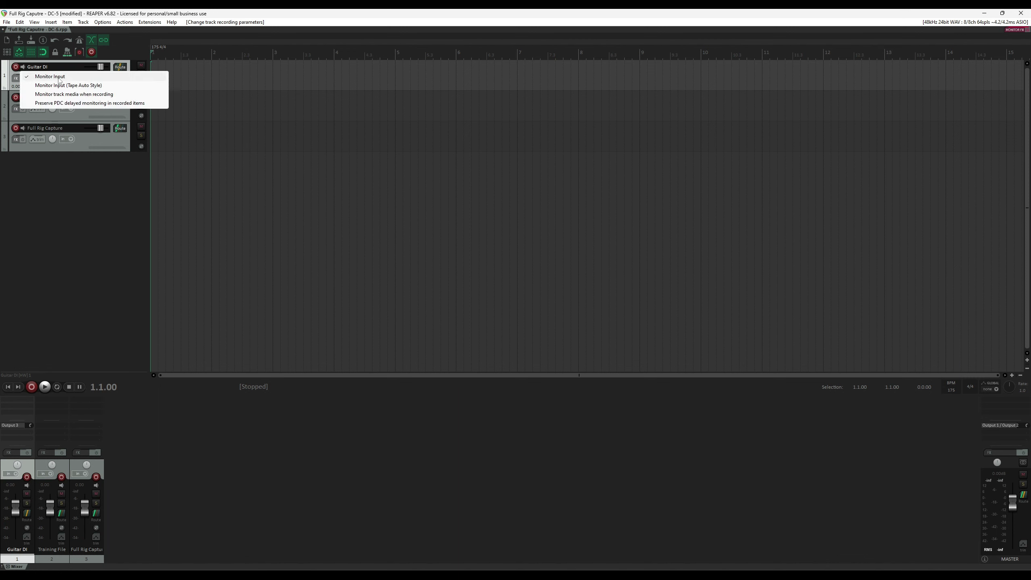
pyautogui.click(61, 78)
pyautogui.rightClick(23, 67)
pyautogui.click(35, 77)
# - Turn on the metronome and colour the Guitar DI track purple
pyautogui.hotkey('ctrl', 'alt', 'm')
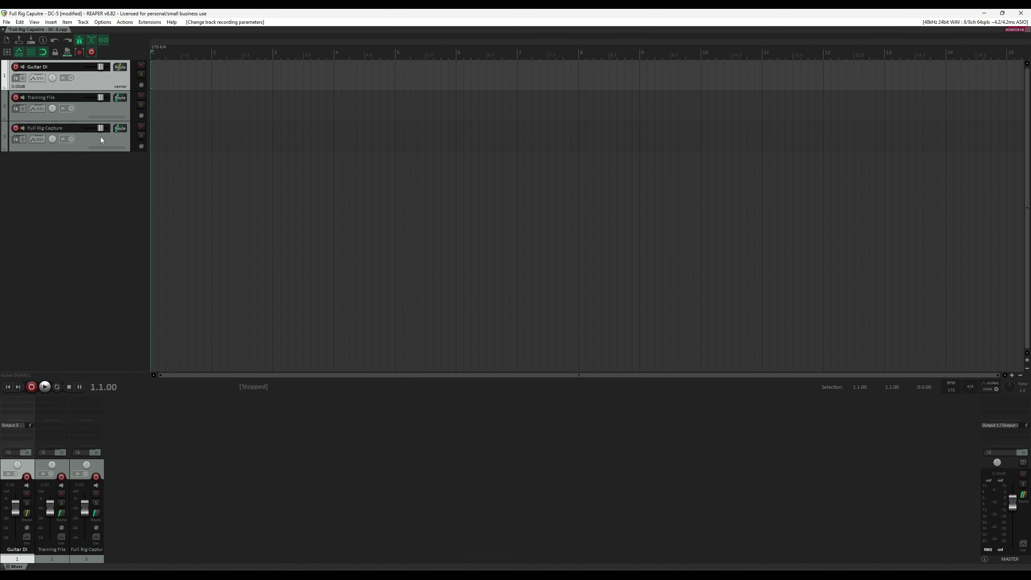
pyautogui.hotkey('alt', 'c')
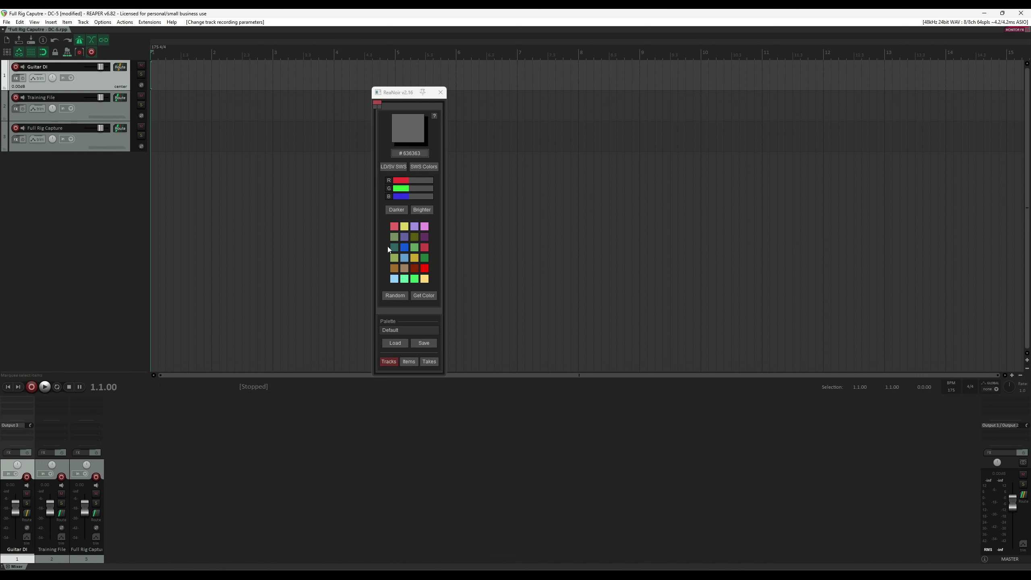
pyautogui.click(415, 227)
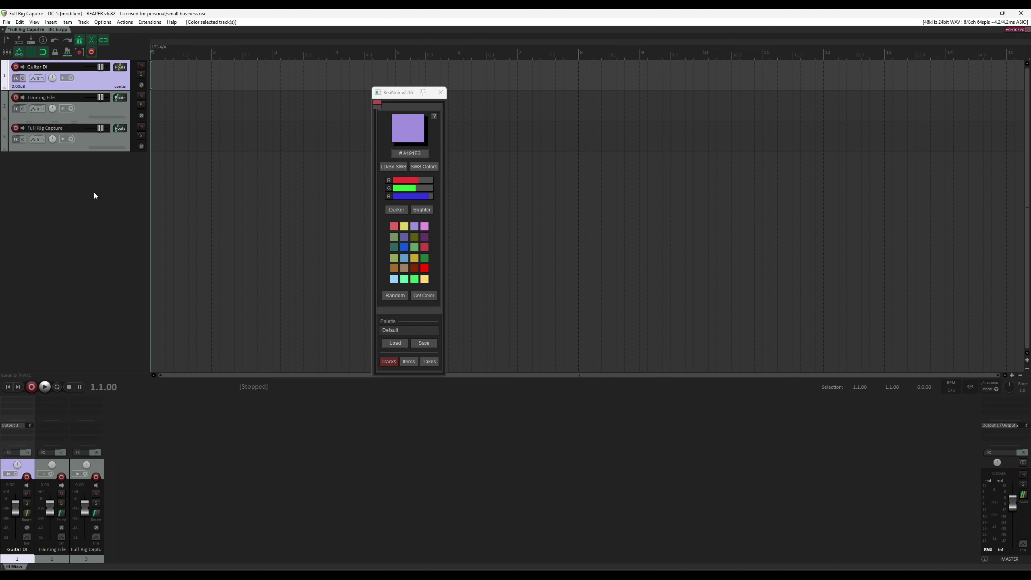
pyautogui.press('Escape')
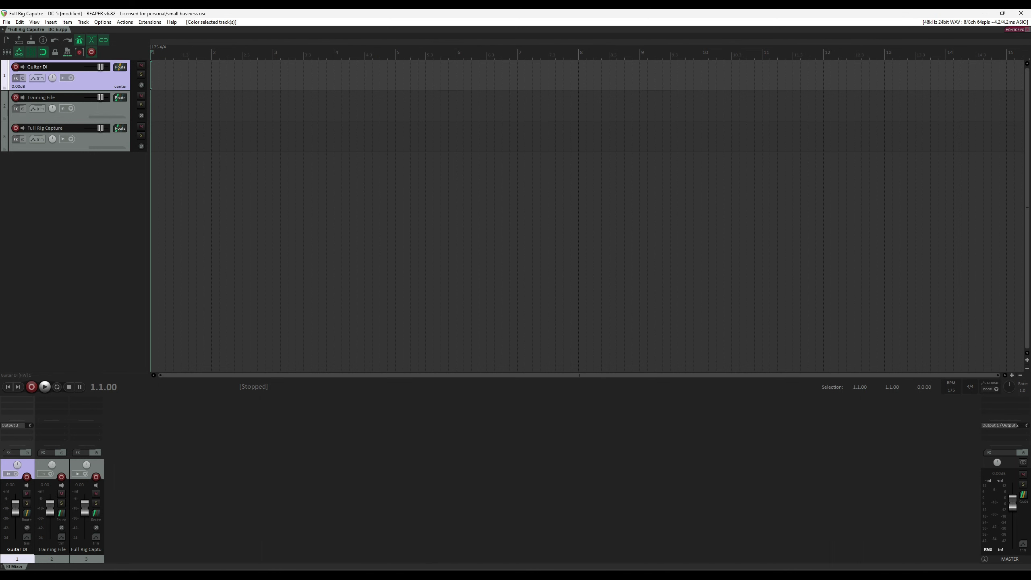
pyautogui.click(116, 112)
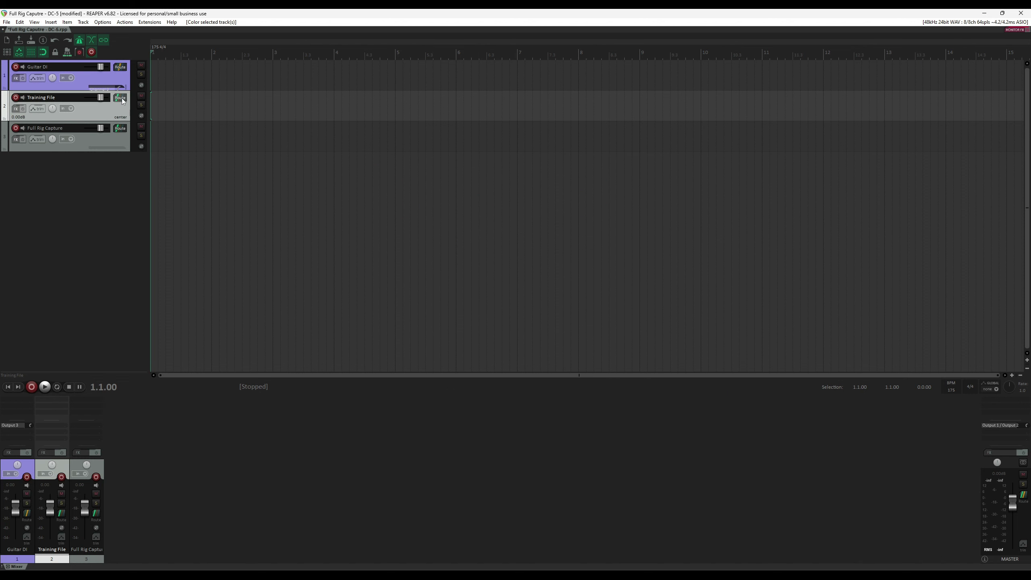
# - Disable Training File's master send and route it to hardware Output 3
pyautogui.click(120, 98)
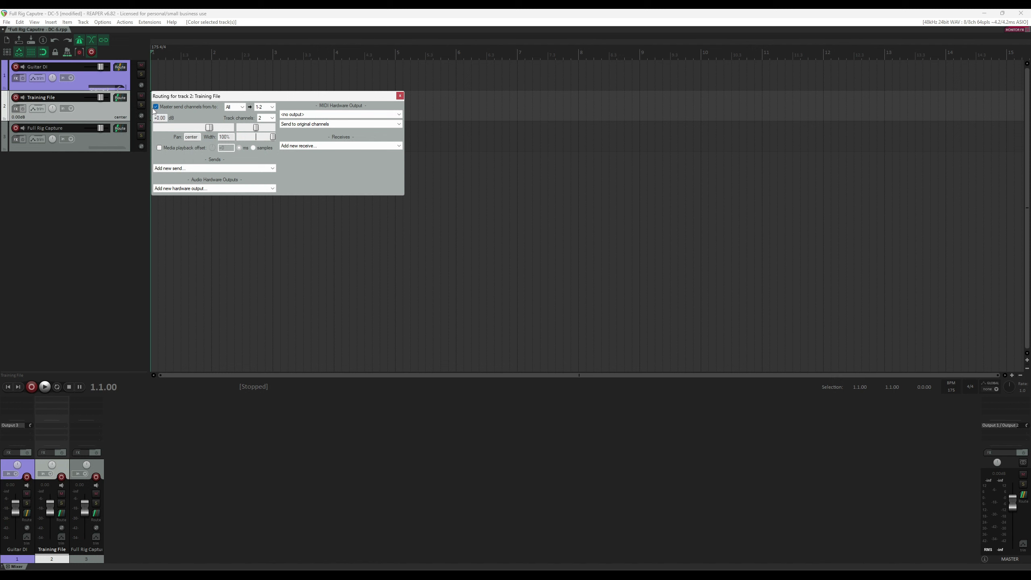
pyautogui.click(156, 108)
pyautogui.click(197, 189)
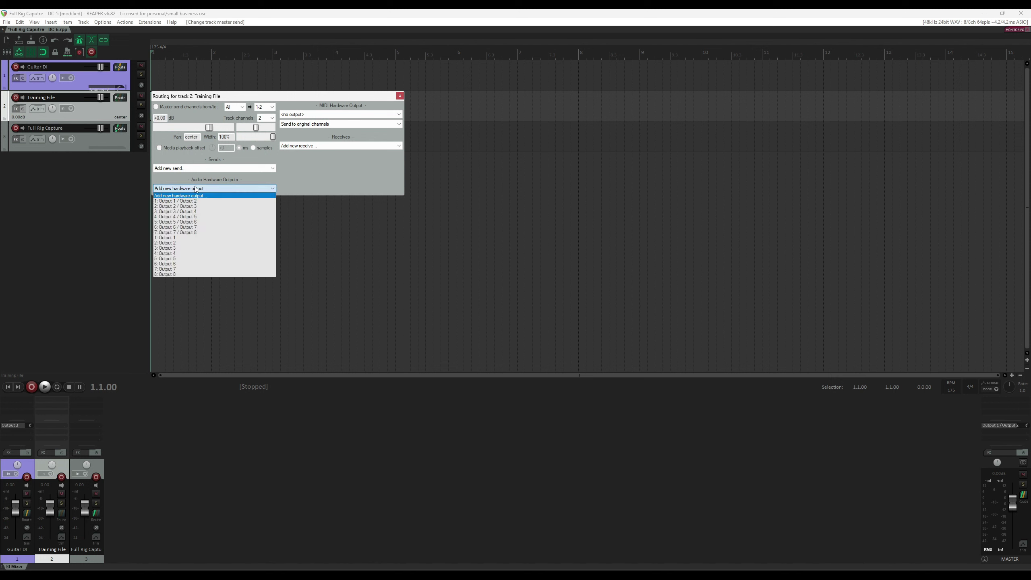
pyautogui.click(168, 249)
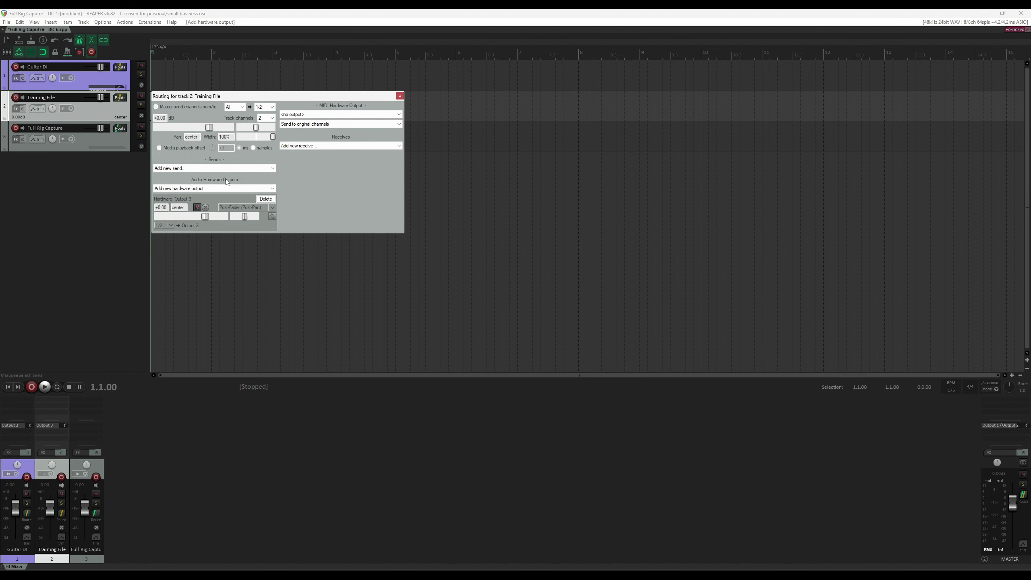
pyautogui.click(400, 96)
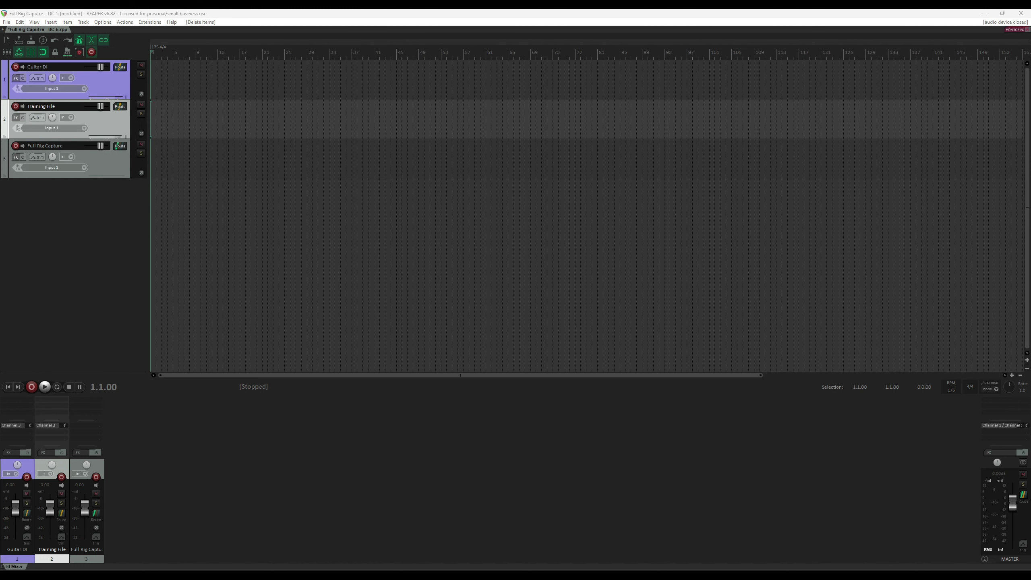
# - Drop the training WAV onto the Training File track and colour it green
pyautogui.moveTo(5, 267); pyautogui.dragTo(150, 123)
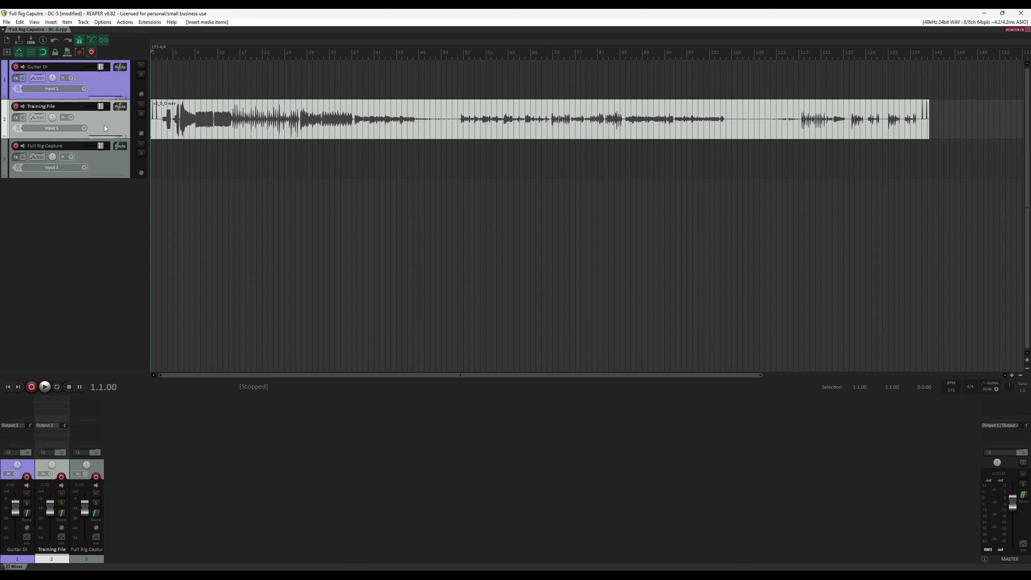
pyautogui.hotkey('alt', 'c')
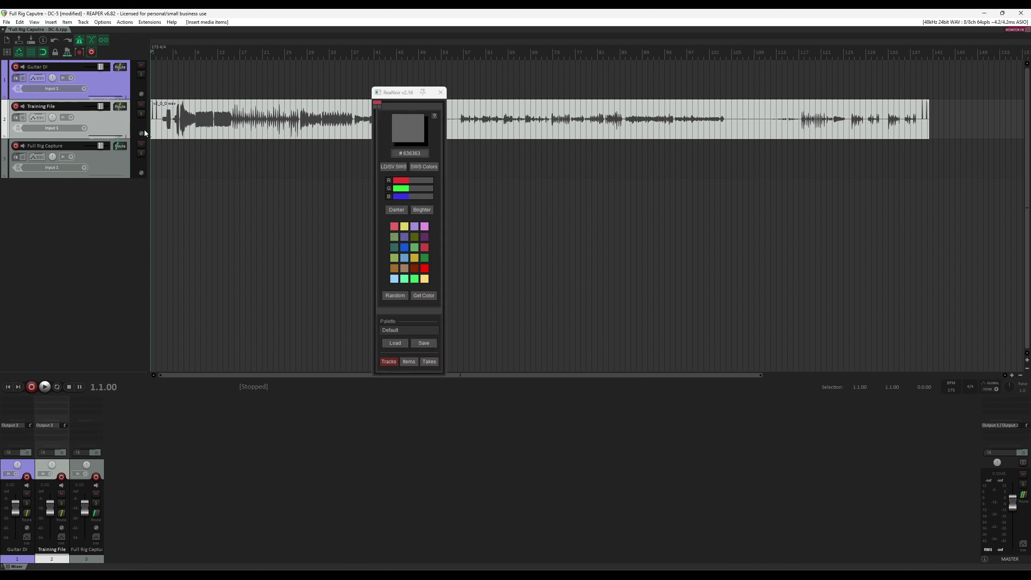
pyautogui.click(419, 247)
pyautogui.click(441, 93)
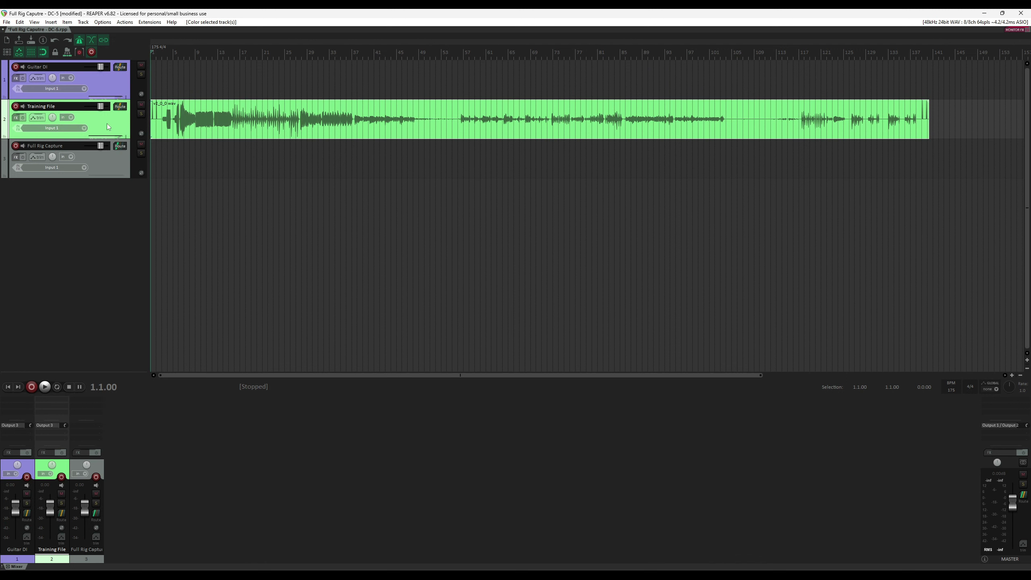
pyautogui.click(108, 168)
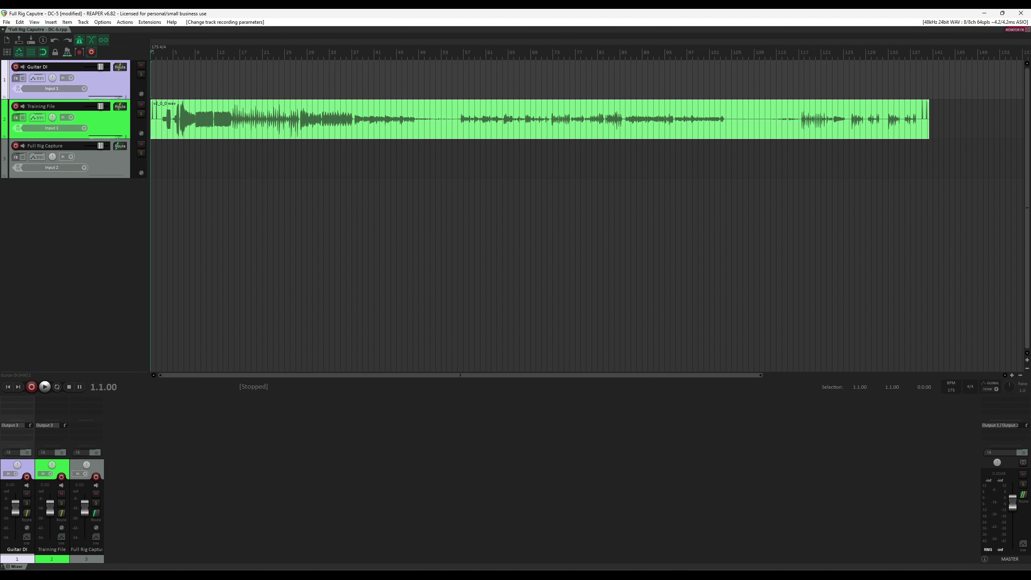
pyautogui.click(76, 253)
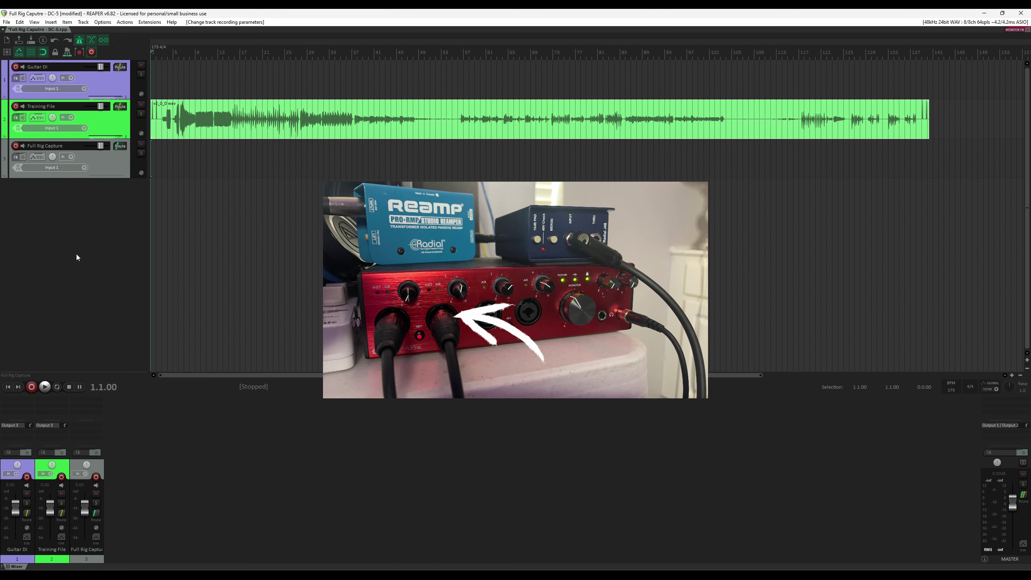
# - Set Full Rig Capture to record from mono Input 2, leaving its monitoring options unchanged
pyautogui.rightClick(16, 146)
pyautogui.moveTo(38, 244)
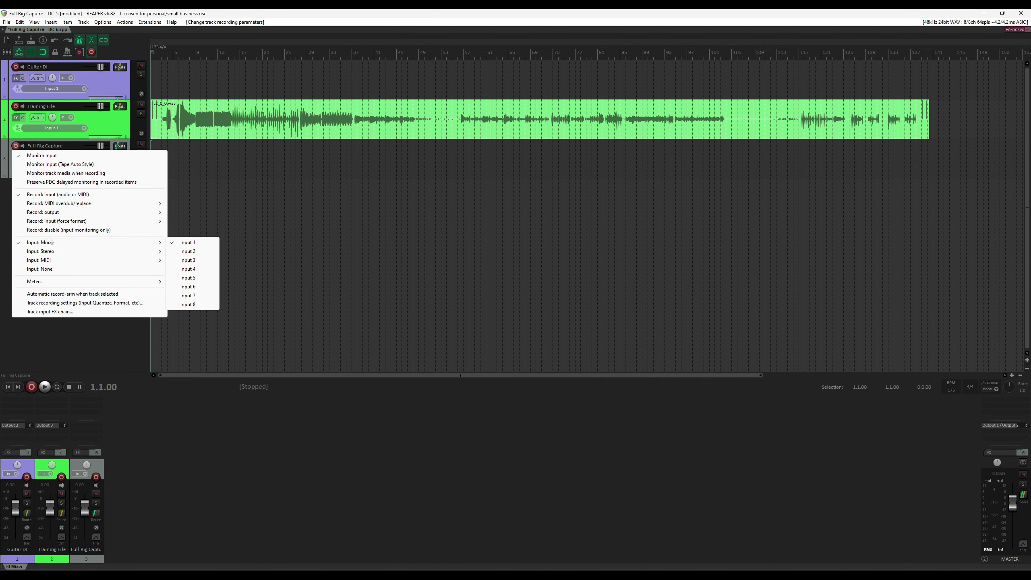
pyautogui.click(188, 251)
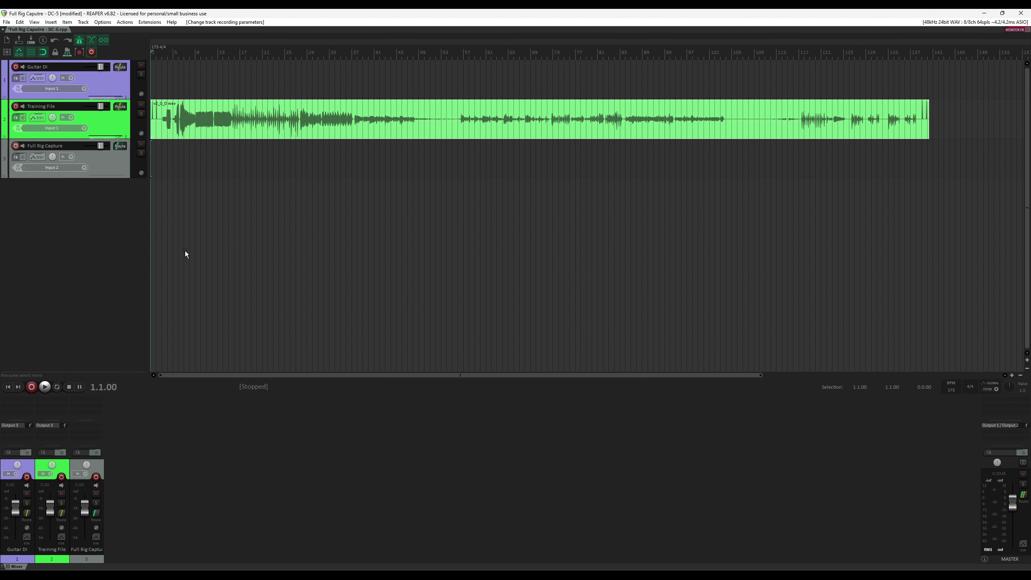
pyautogui.rightClick(24, 147)
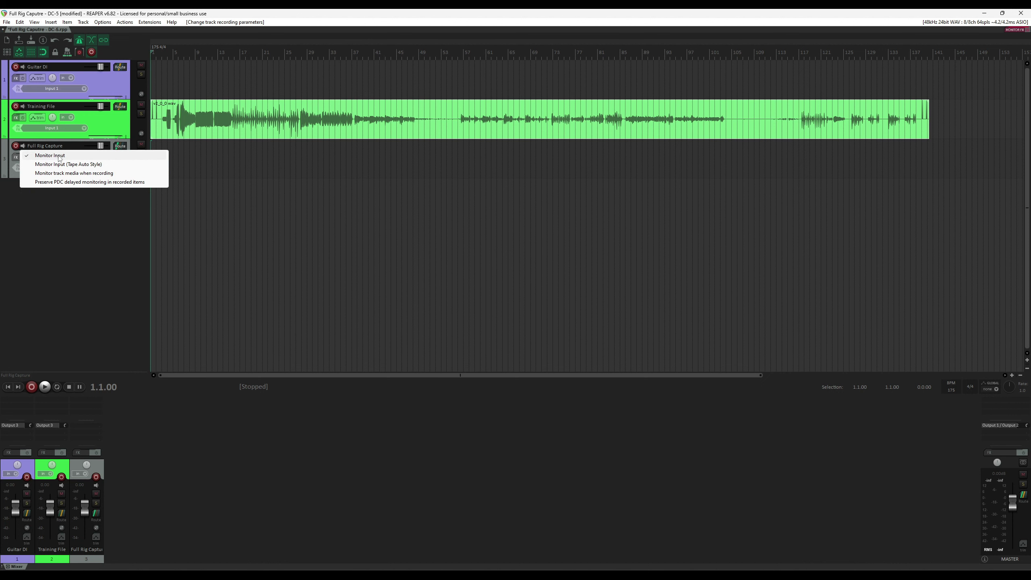
pyautogui.click(44, 212)
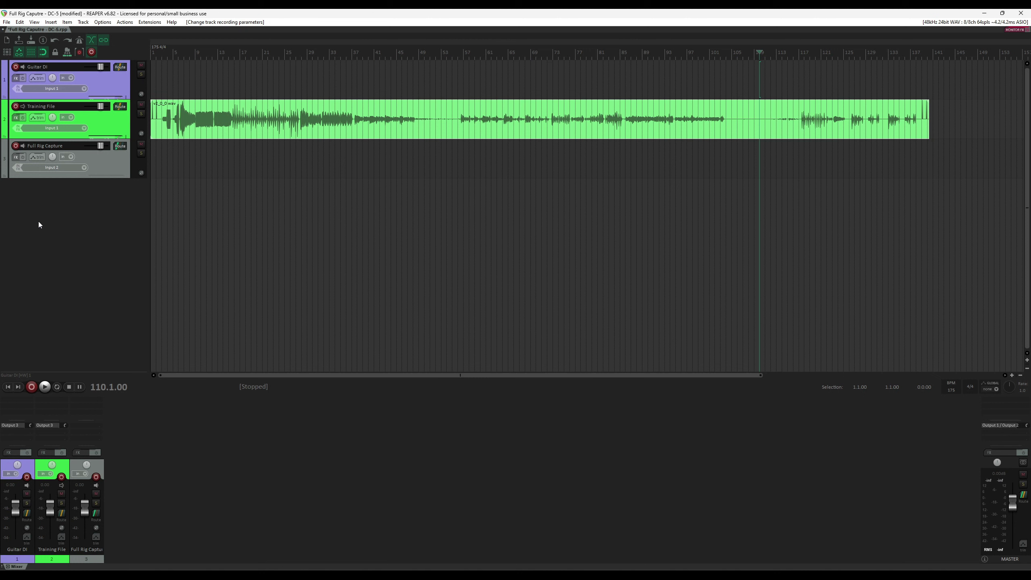
# - Set Guitar DI to input monitoring only with recording disabled, then arm Full Rig Capture
pyautogui.click(15, 66)
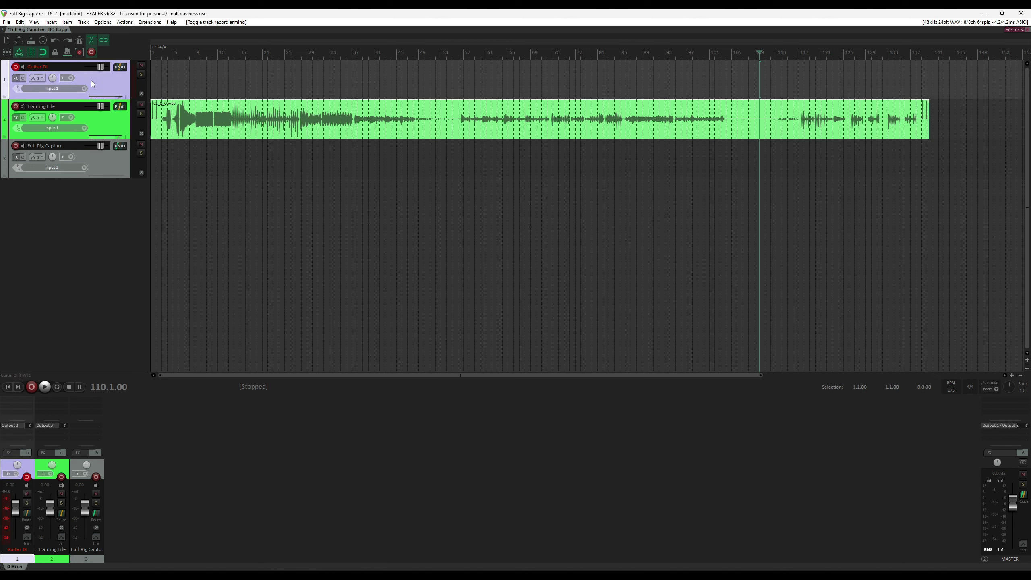
pyautogui.rightClick(16, 67)
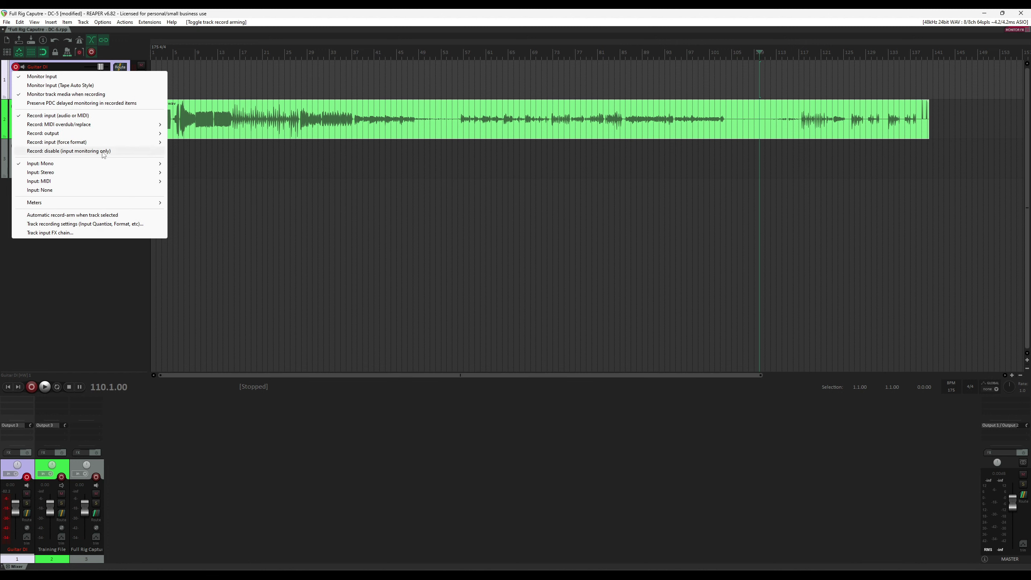
pyautogui.click(85, 152)
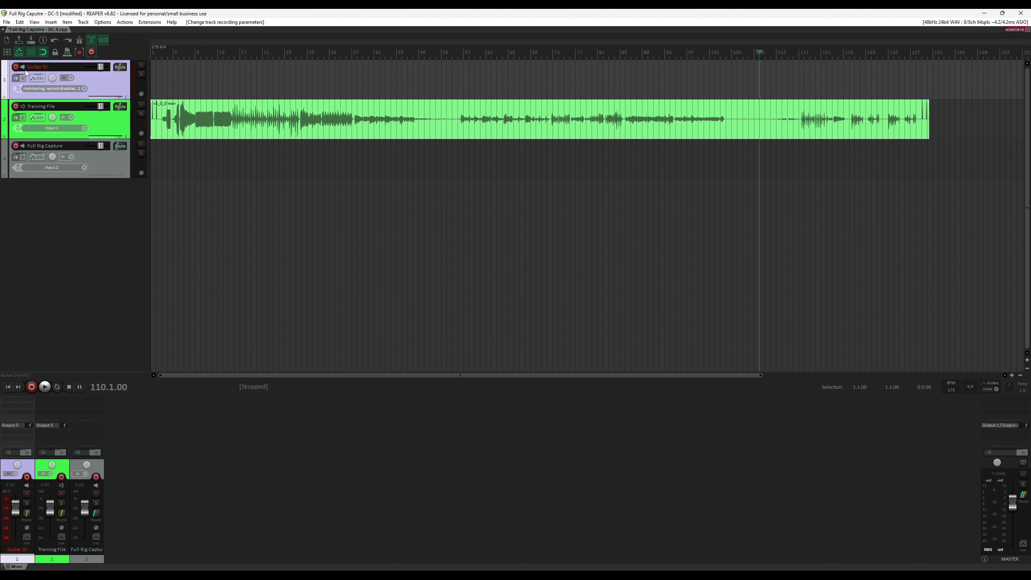
pyautogui.click(15, 147)
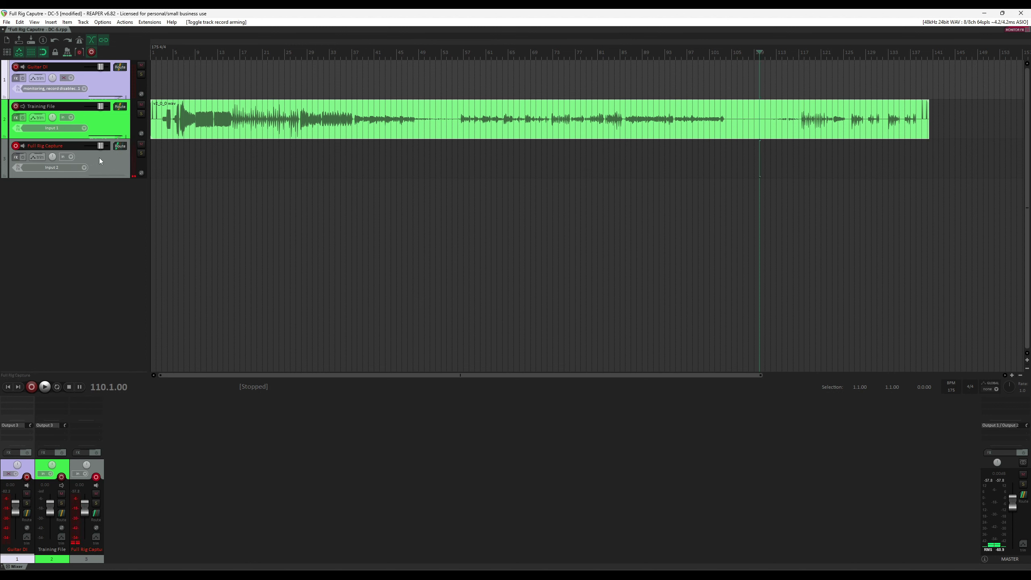
# - Return the play position to the start and select, then deselect, the Full Rig Capture track
pyautogui.press('Home')
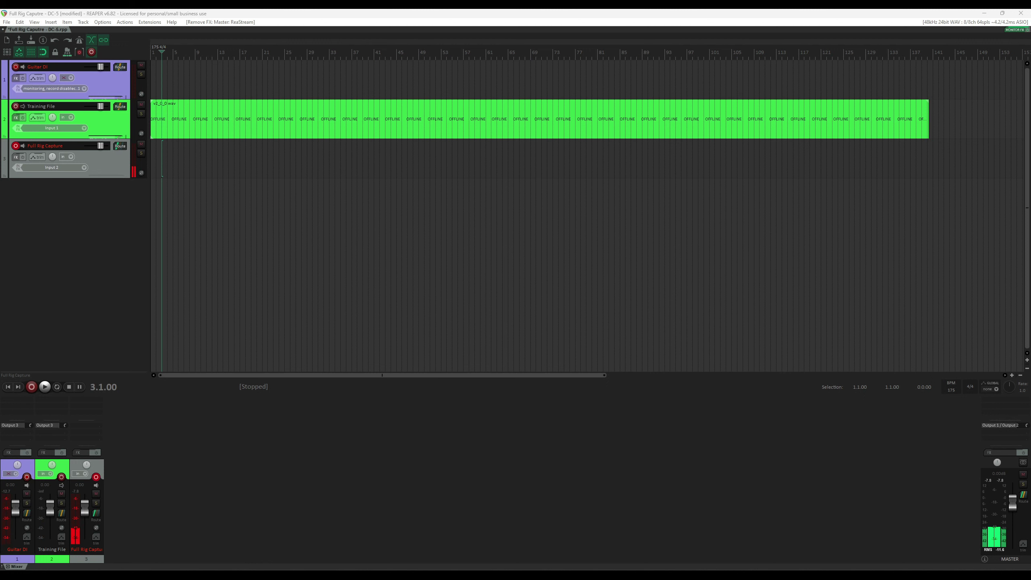
pyautogui.click(102, 164)
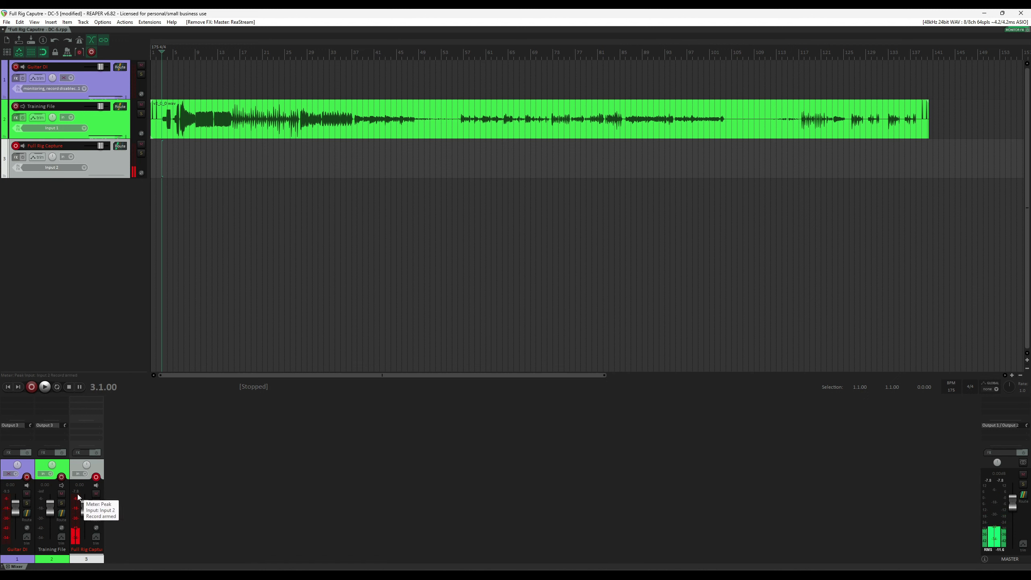
pyautogui.click(82, 254)
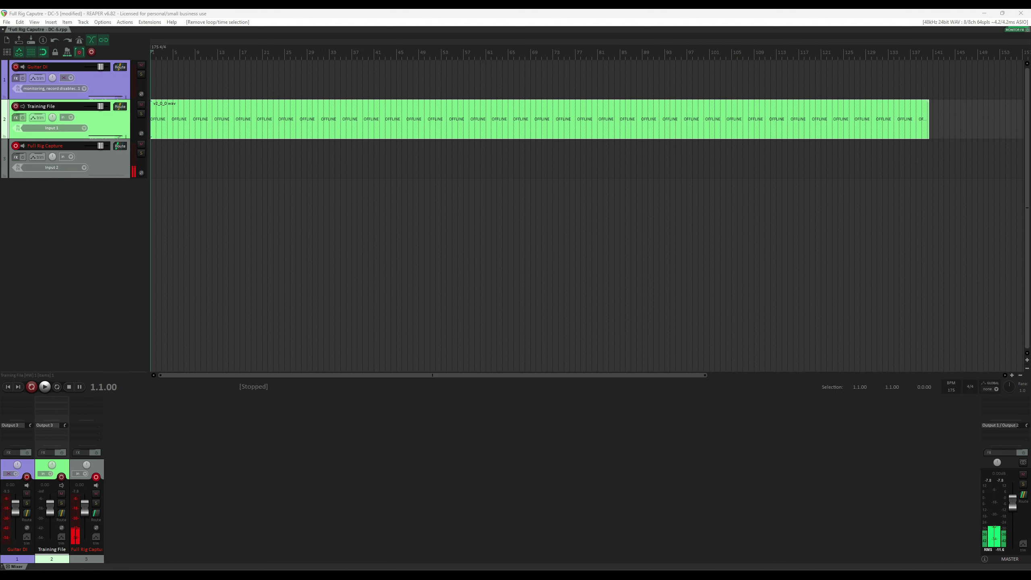
# - Disarm Guitar DI, set the time selection to the whole item, and enable time-selection auto-punch
pyautogui.click(16, 69)
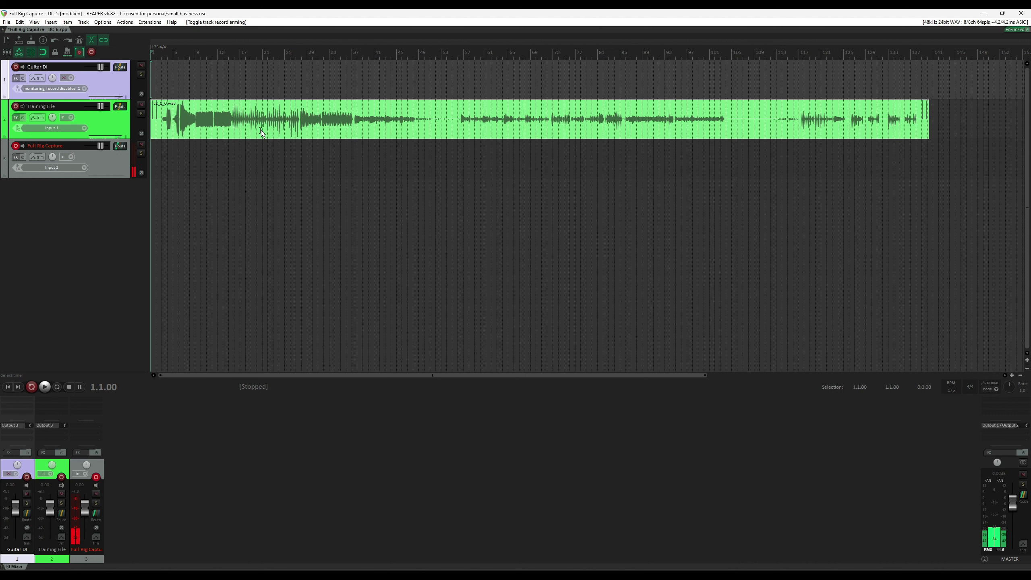
pyautogui.click(261, 113)
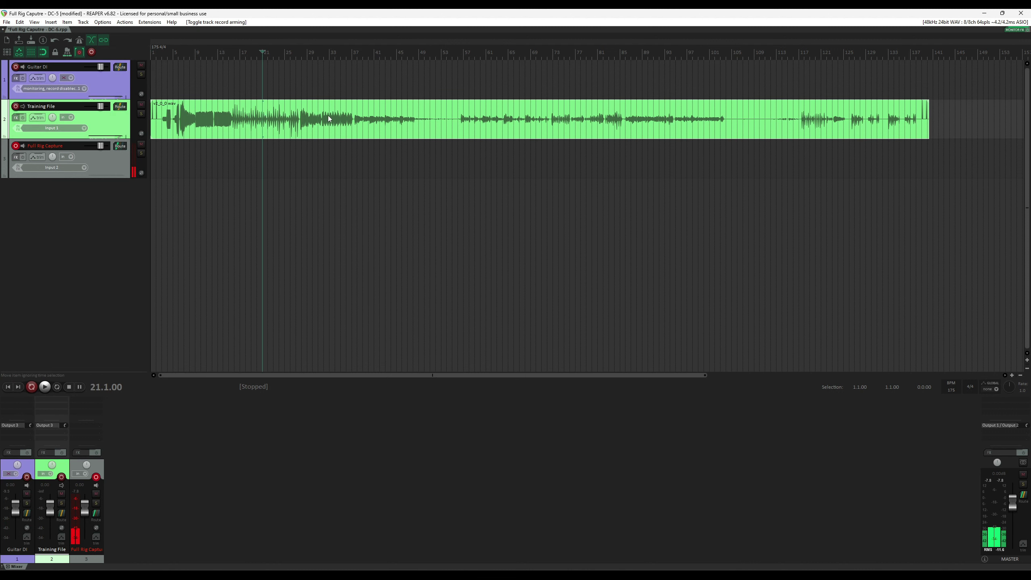
pyautogui.rightClick(386, 57)
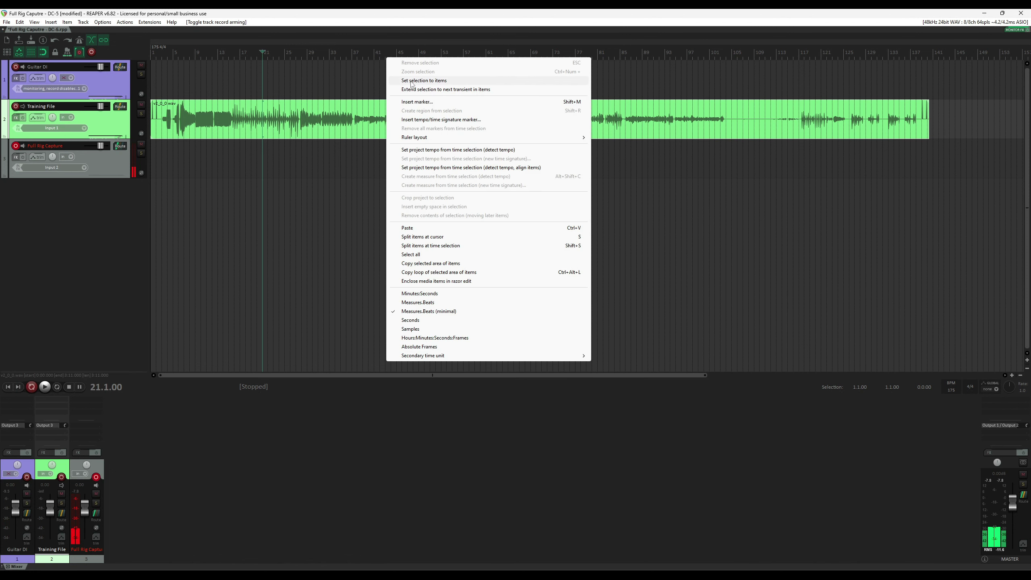
pyautogui.click(435, 81)
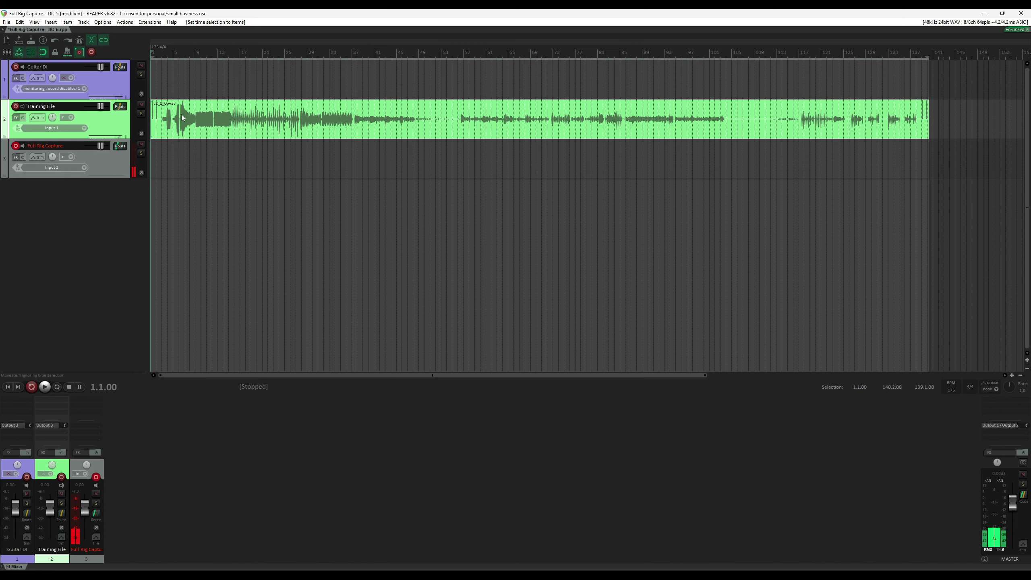
pyautogui.click(104, 25)
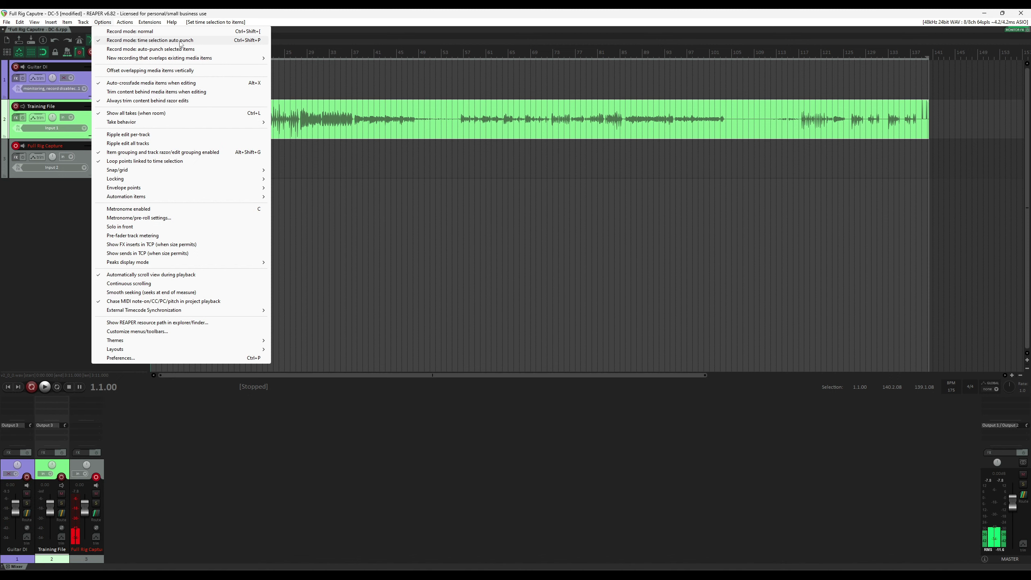
pyautogui.click(131, 31)
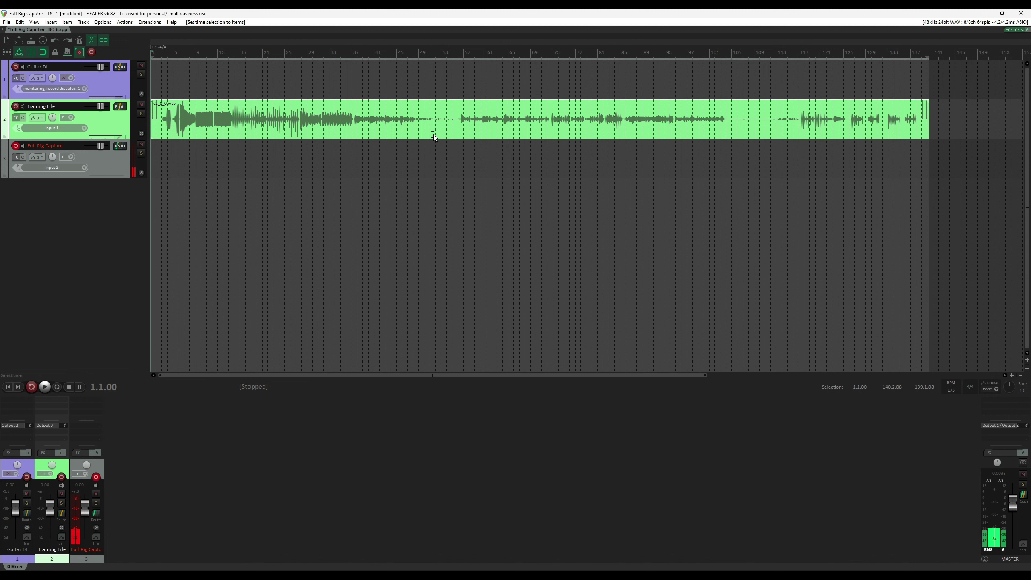
# - With the Training File track selected, record the full reamped pass onto Full Rig Capture
pyautogui.click(59, 271)
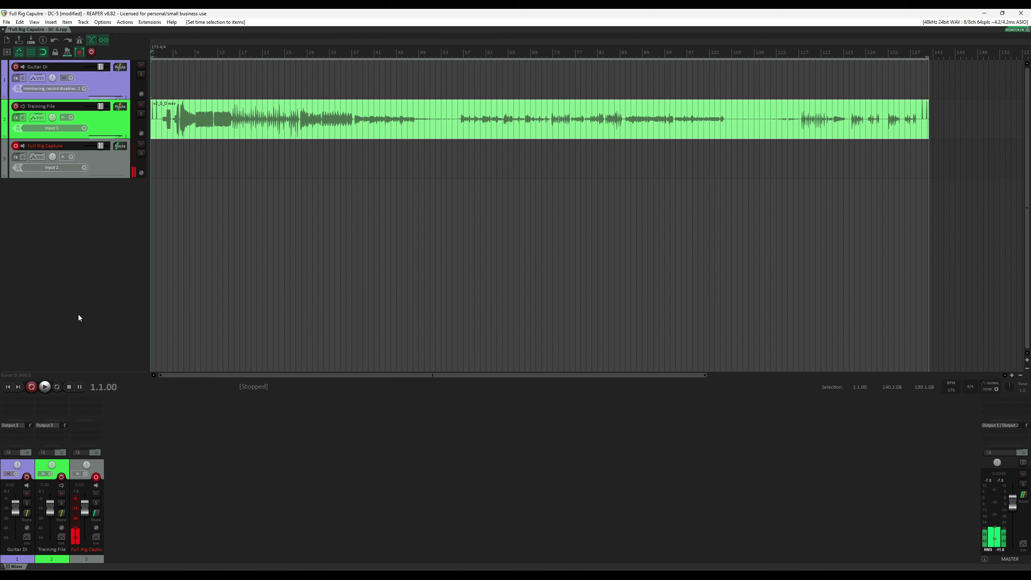
pyautogui.click(29, 387)
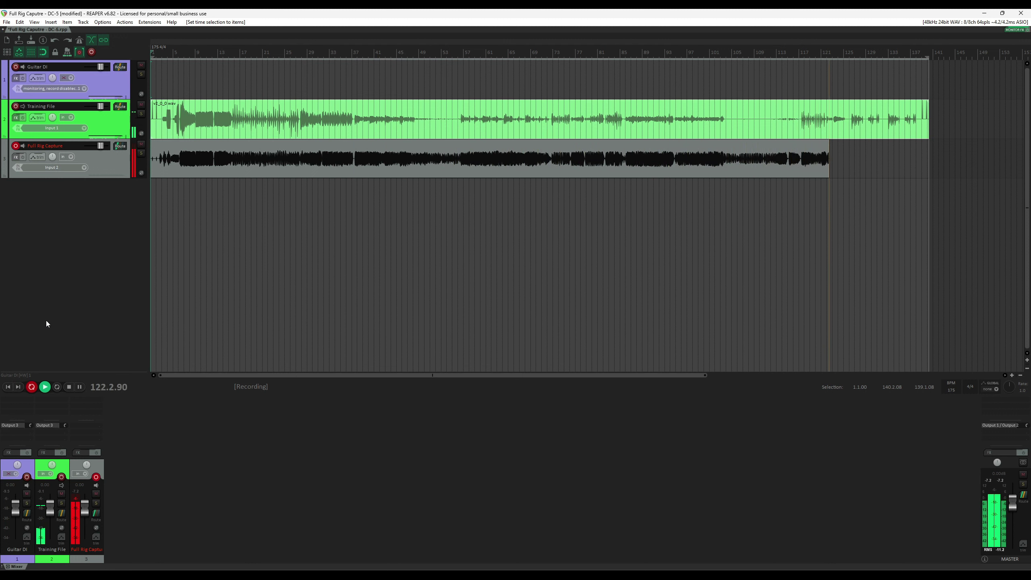
pyautogui.press('space')
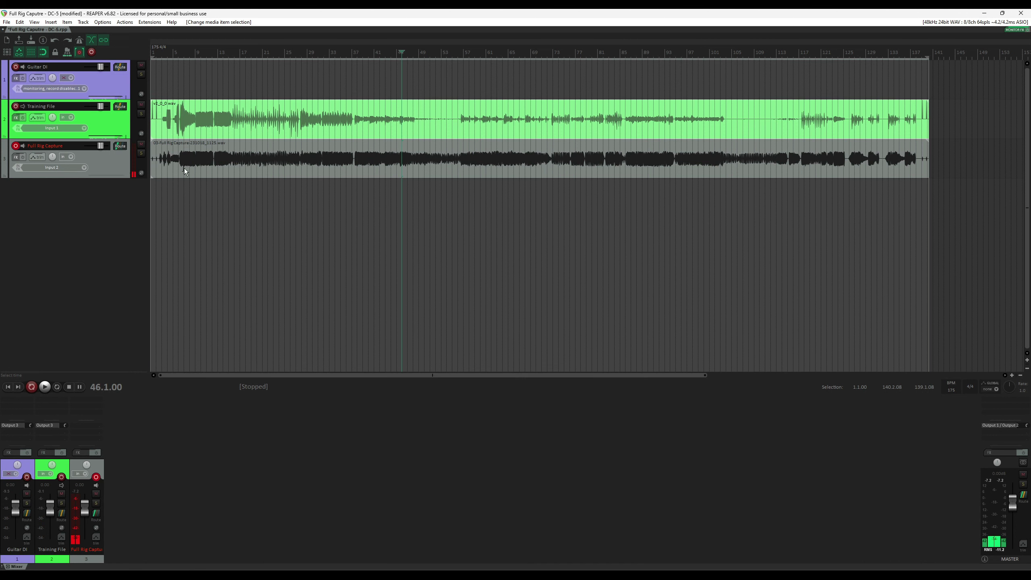
# - Colour the Full Rig Capture track light yellow (#FFDB78) and select its recorded item
pyautogui.click(103, 166)
pyautogui.press('c')
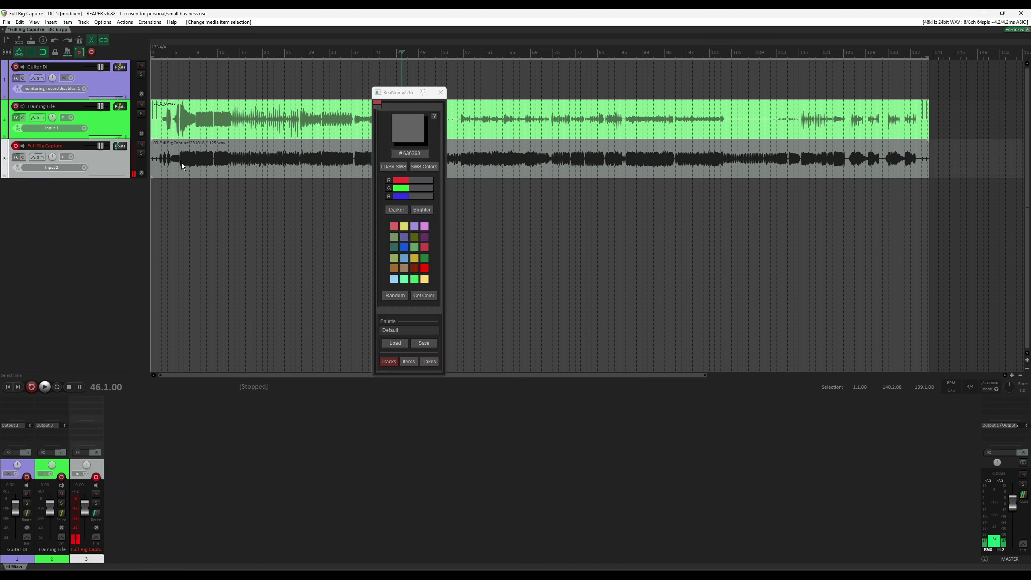
pyautogui.click(424, 278)
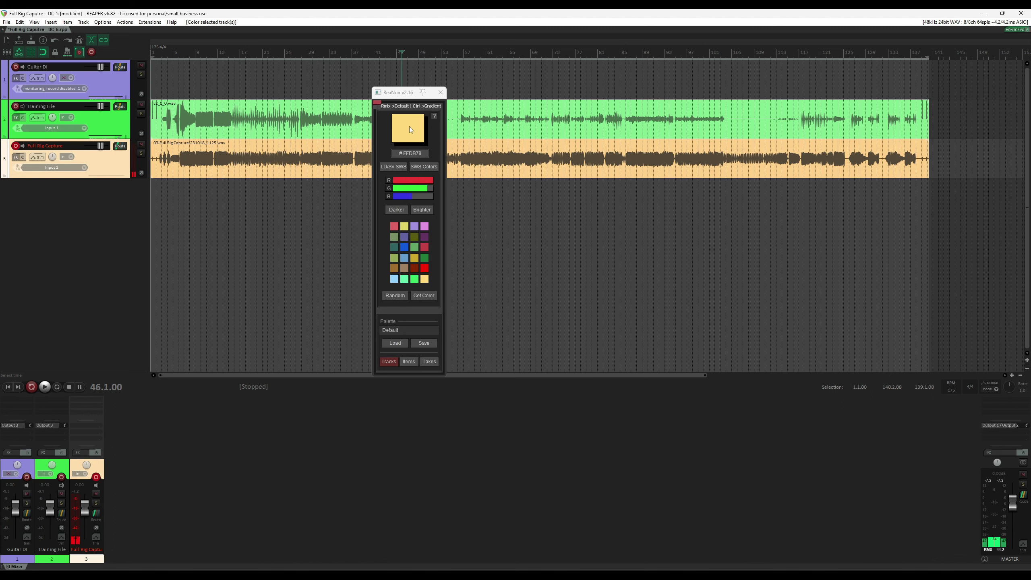
pyautogui.click(440, 93)
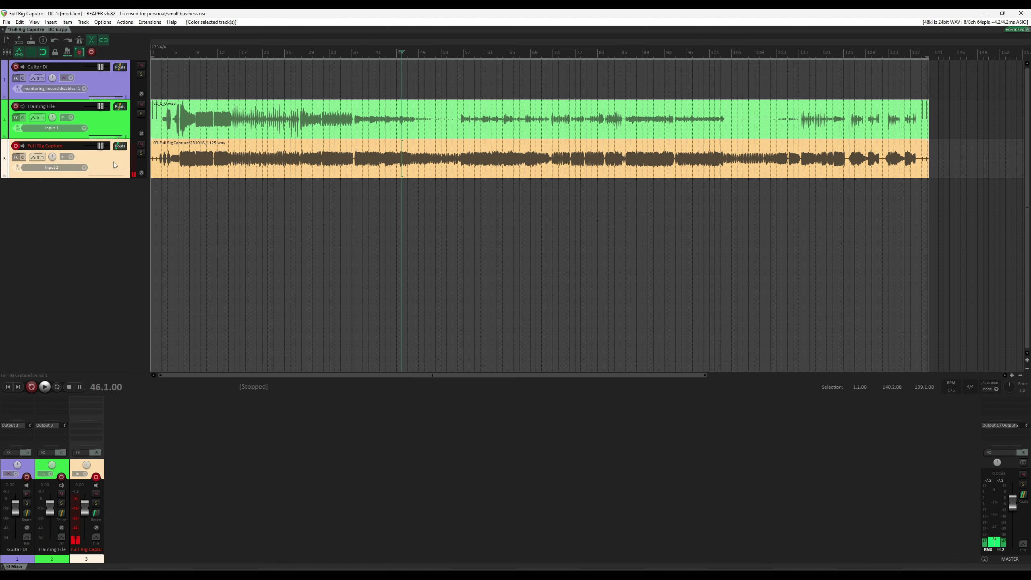
pyautogui.click(379, 161)
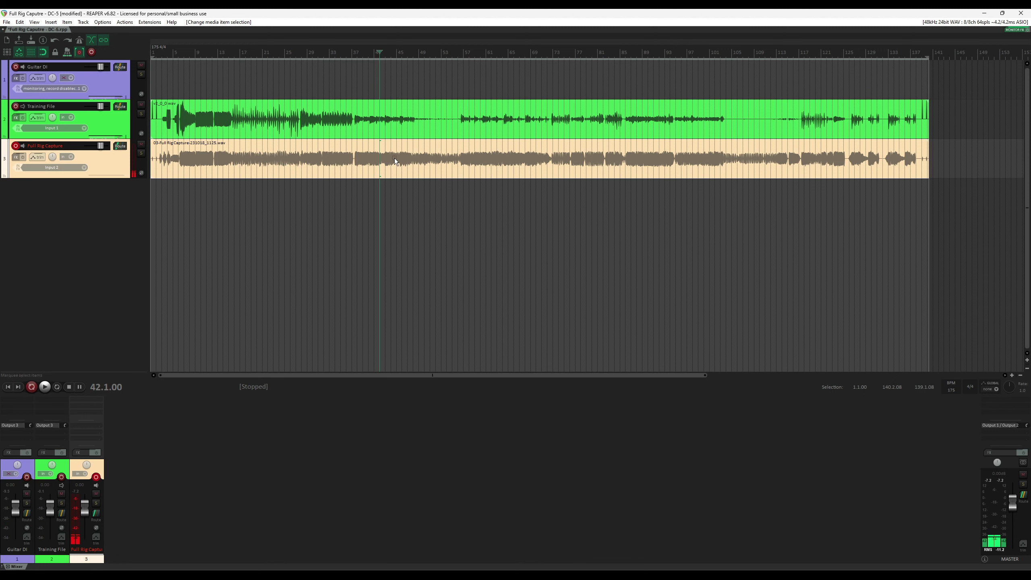
# - Normalize the Full Rig Capture recording item to a -4 dB peak
pyautogui.rightClick(394, 159)
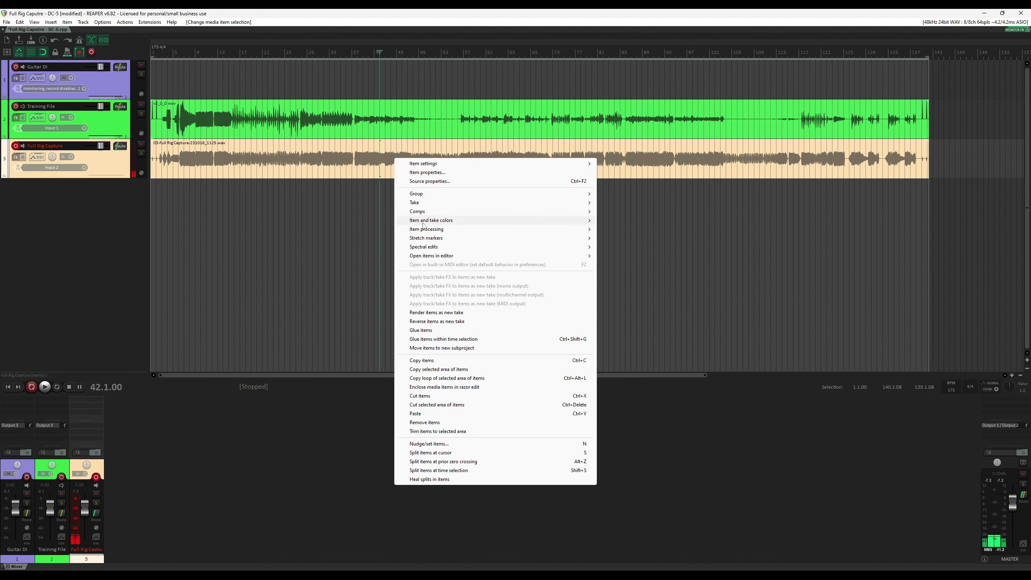
pyautogui.moveTo(422, 231)
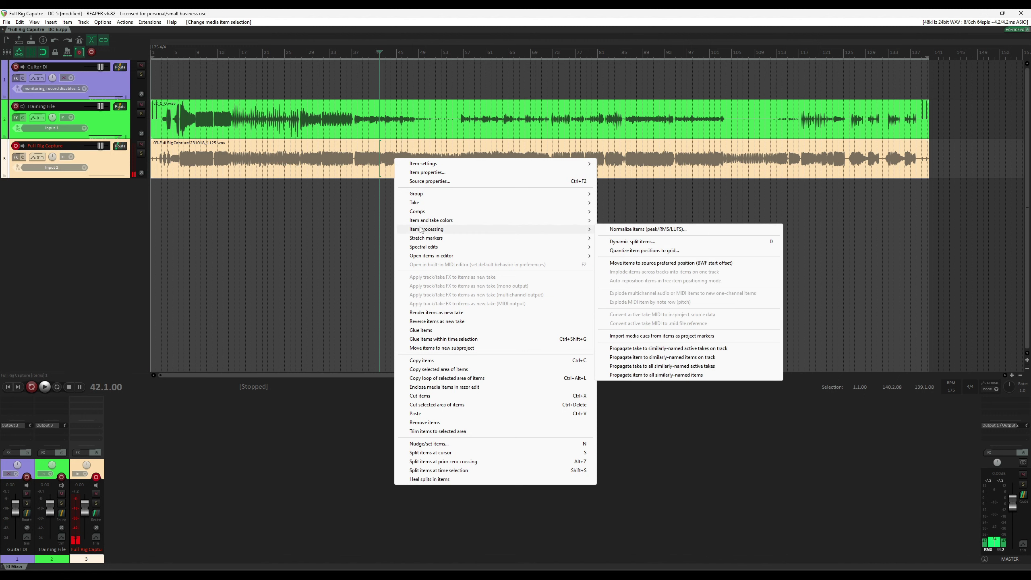
pyautogui.click(650, 230)
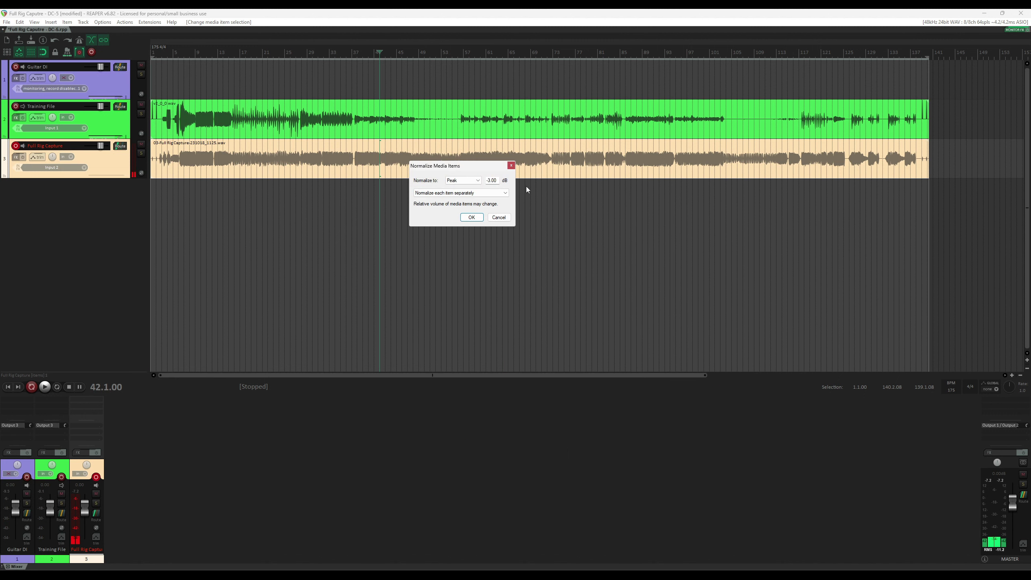
pyautogui.click(489, 180)
pyautogui.write('4')
pyautogui.click(470, 219)
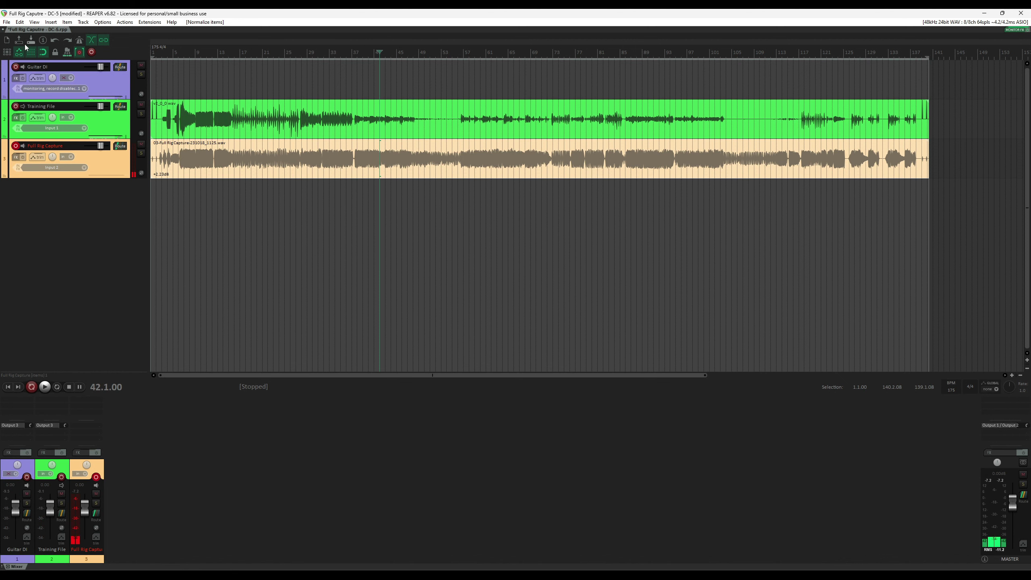
# - In the Render dialog, set Source to Selected tracks (stems) for Full Rig Capture and Bounds to Time selection
pyautogui.click(6, 21)
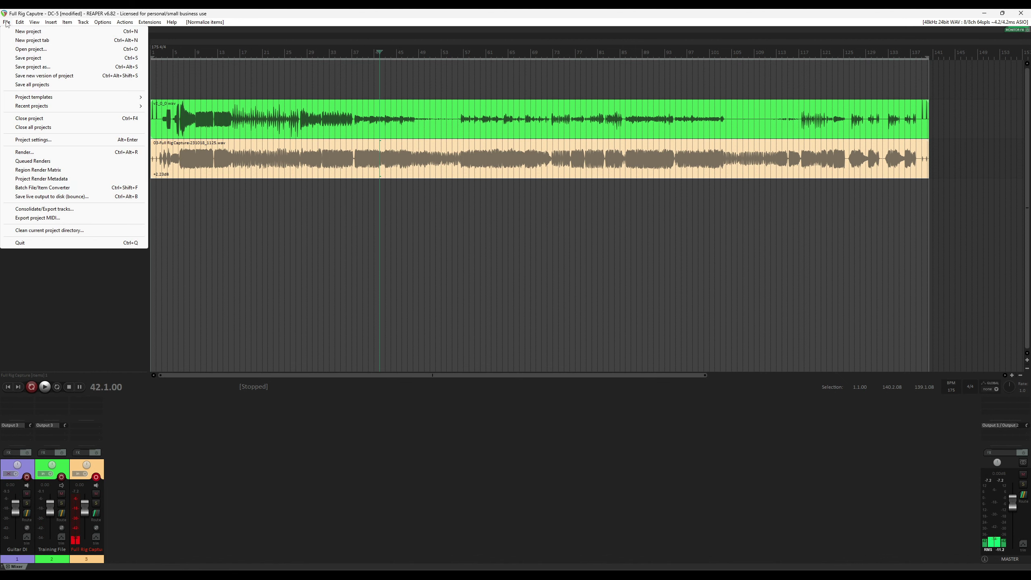
pyautogui.click(31, 152)
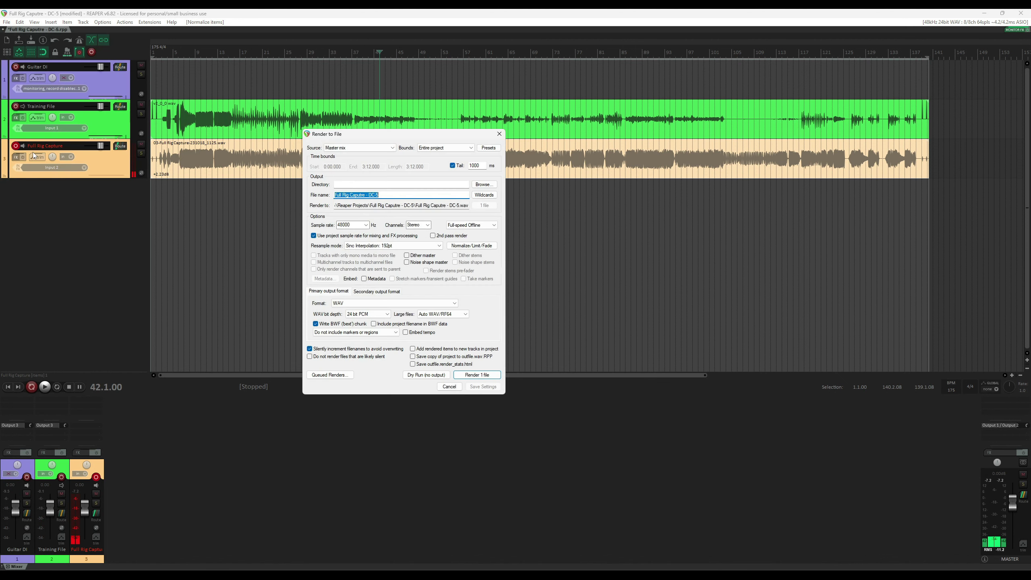
pyautogui.click(393, 148)
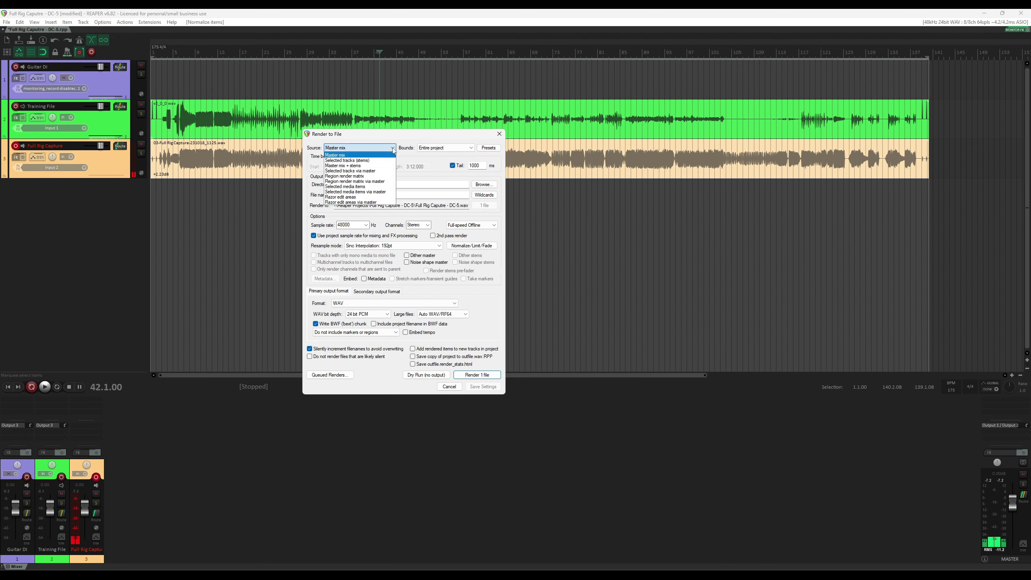
pyautogui.click(343, 160)
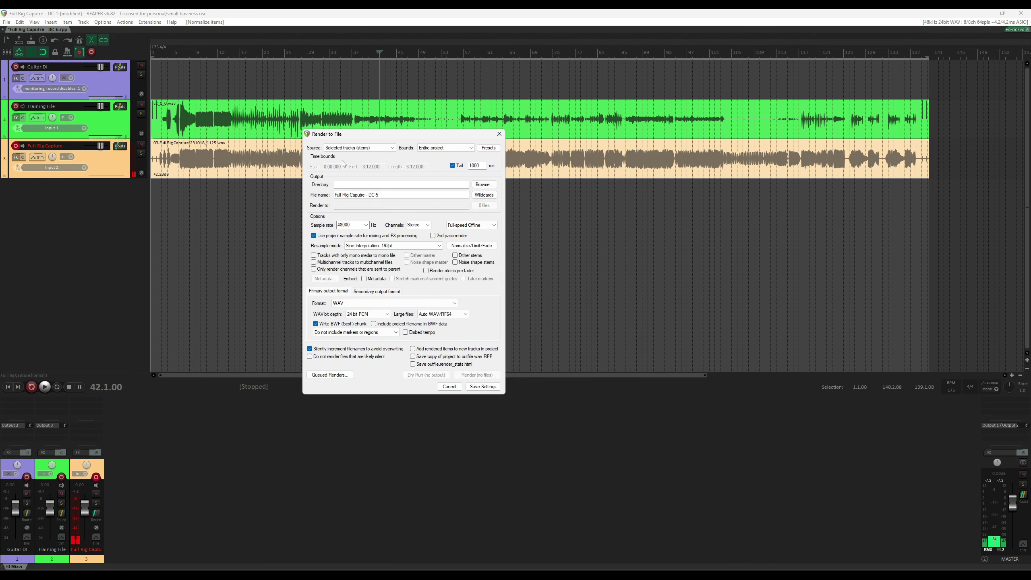
pyautogui.click(102, 165)
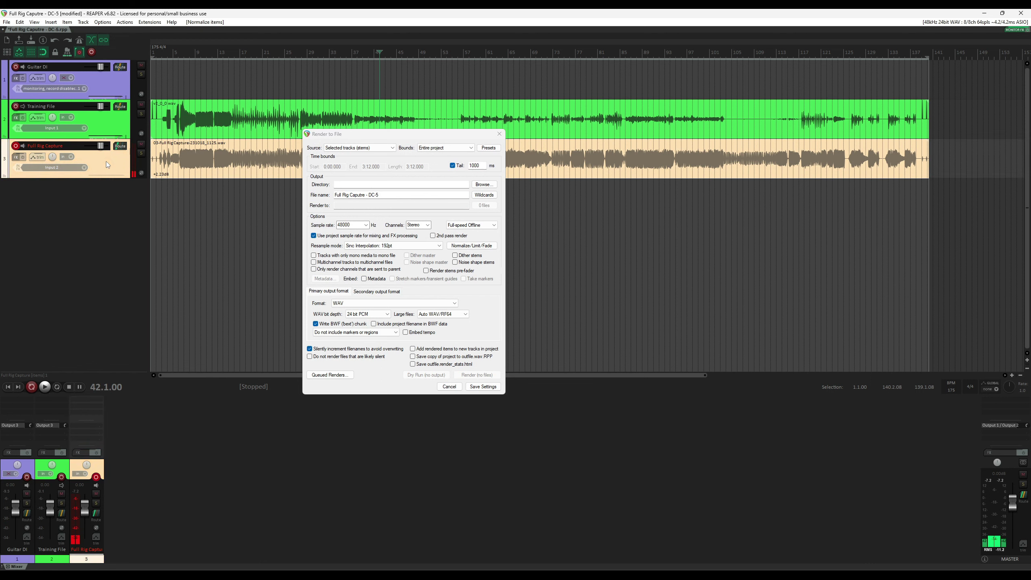
pyautogui.click(454, 149)
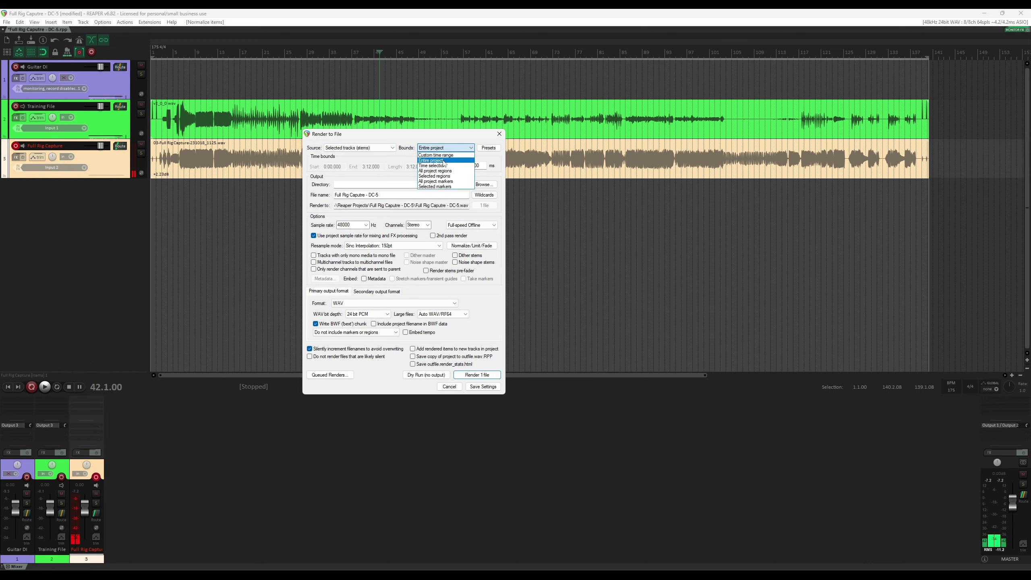
pyautogui.click(430, 166)
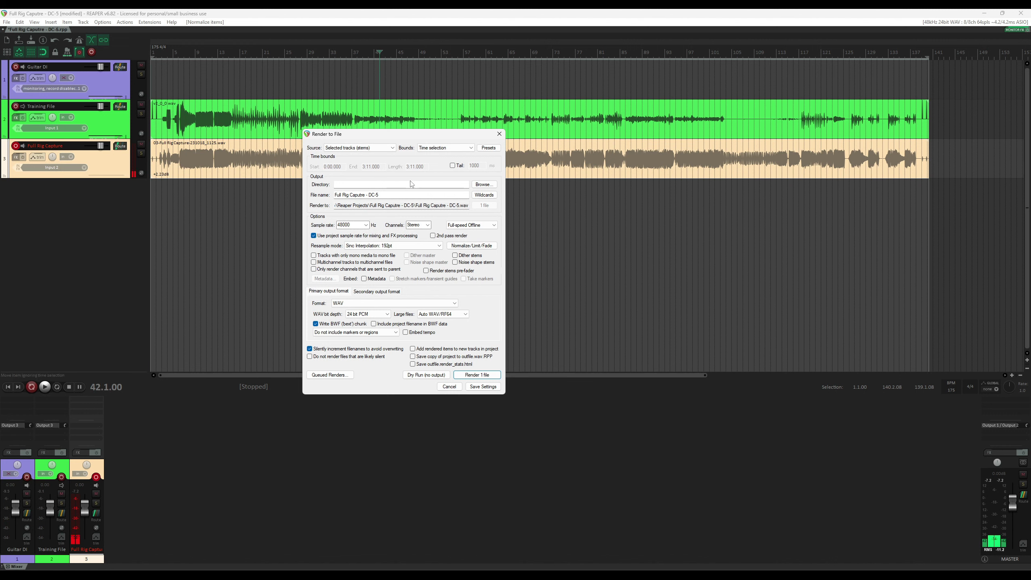
# - Output to the Full Rig Caputre - DC-5 folder with file name 'Mesa Boogie DC-5 Crunch FR'
pyautogui.click(488, 185)
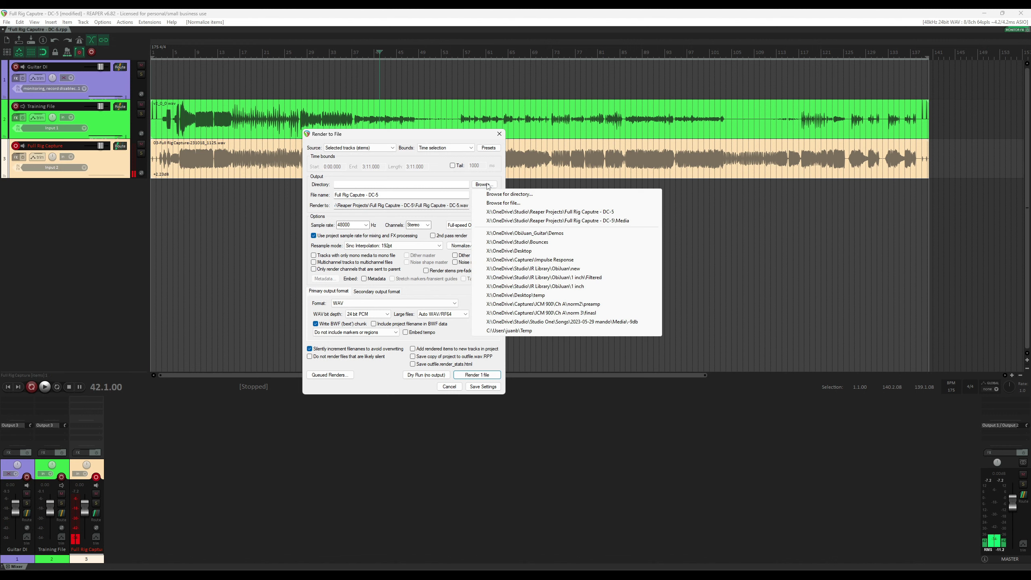
pyautogui.click(558, 212)
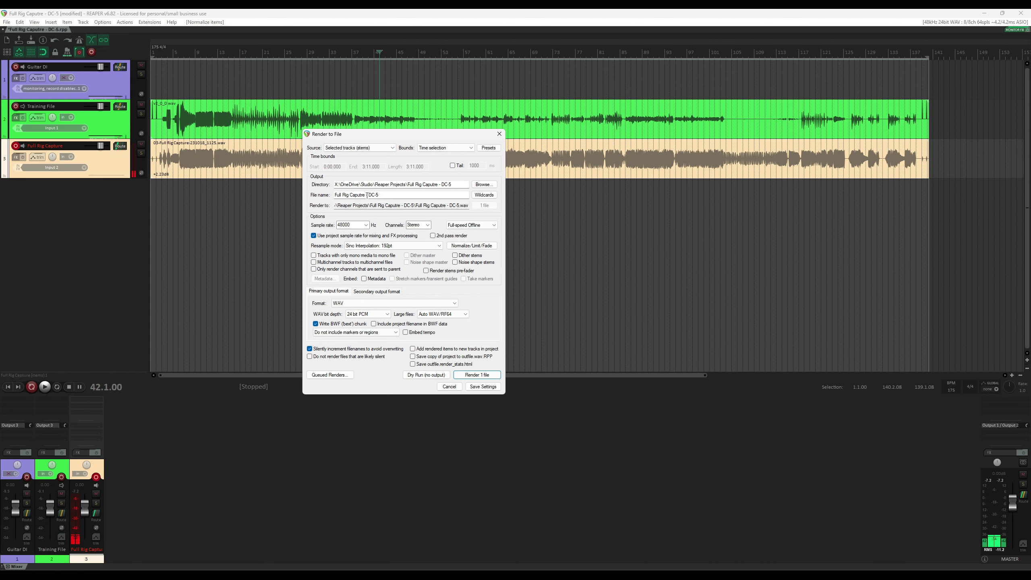
pyautogui.moveTo(390, 194); pyautogui.dragTo(305, 191)
pyautogui.write('Mesa Boo')
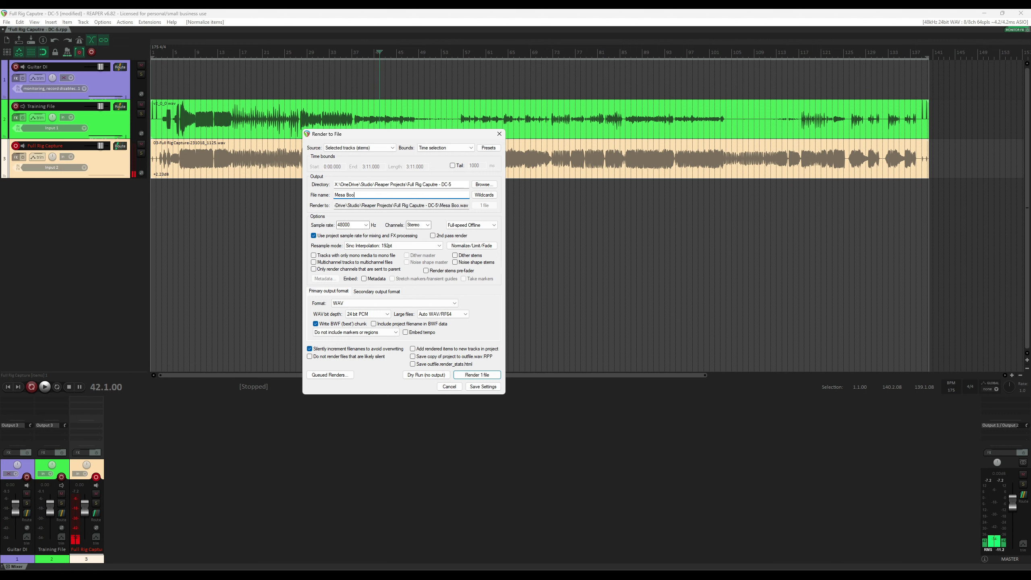
pyautogui.write('gie DC-5 Crunch FR')
# - Render the file as a mono stem
pyautogui.click(428, 225)
pyautogui.click(413, 233)
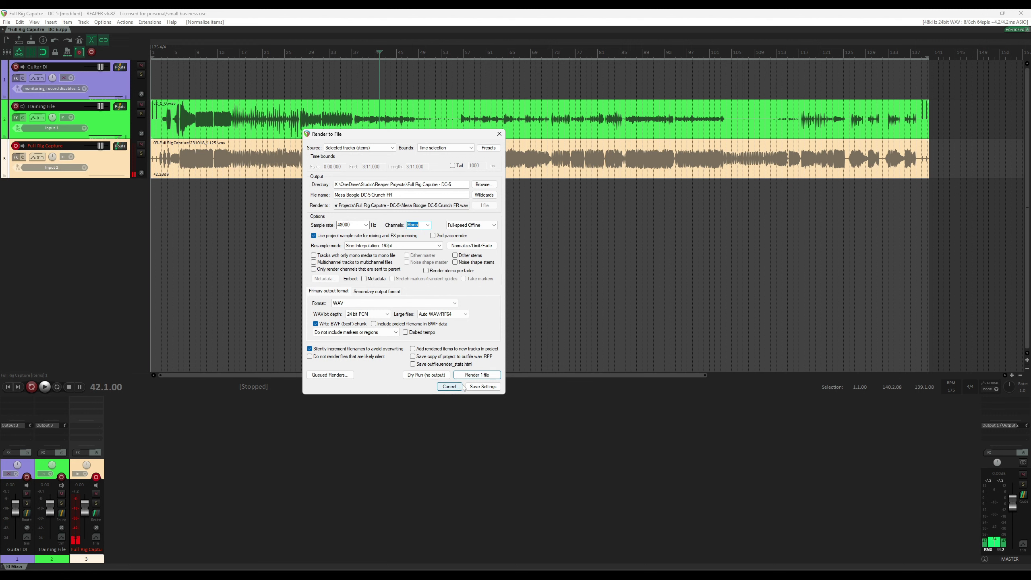
pyautogui.click(482, 375)
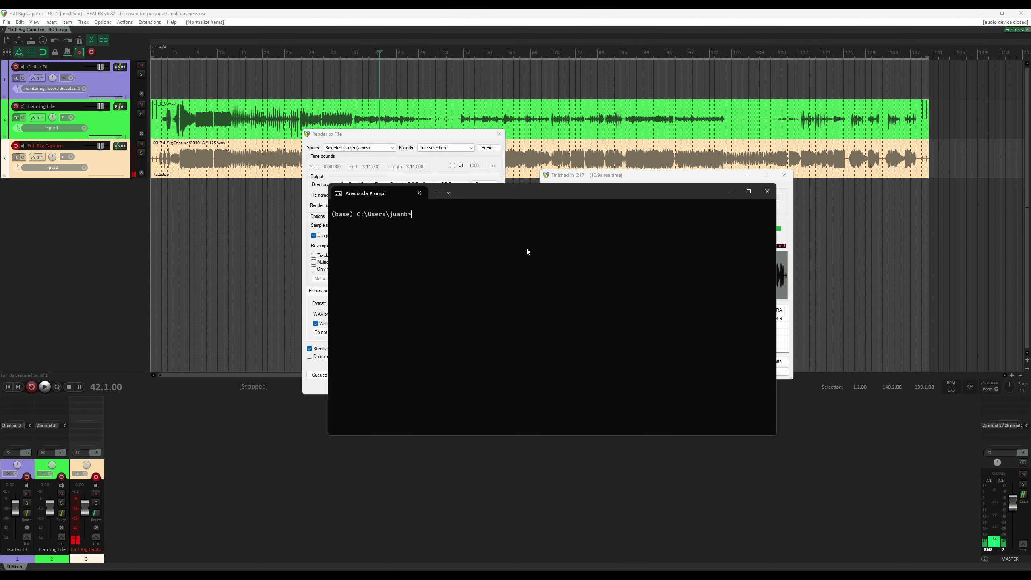
# - Run the nam command in Anaconda Prompt to start NAM Trainer
pyautogui.write('nam')
pyautogui.press('Return')
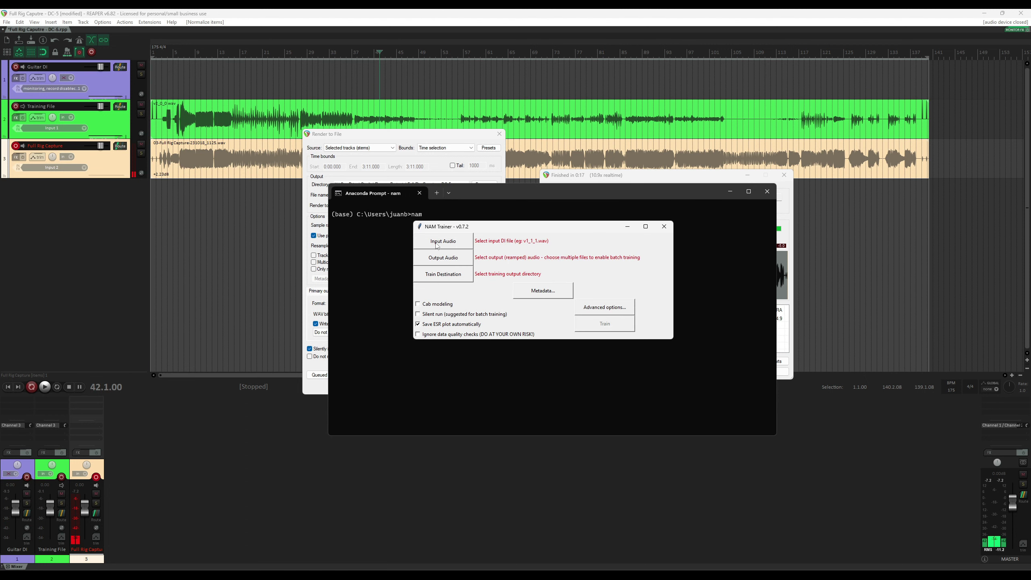
# - Choose v2_0_0.wav as the input audio
pyautogui.click(452, 245)
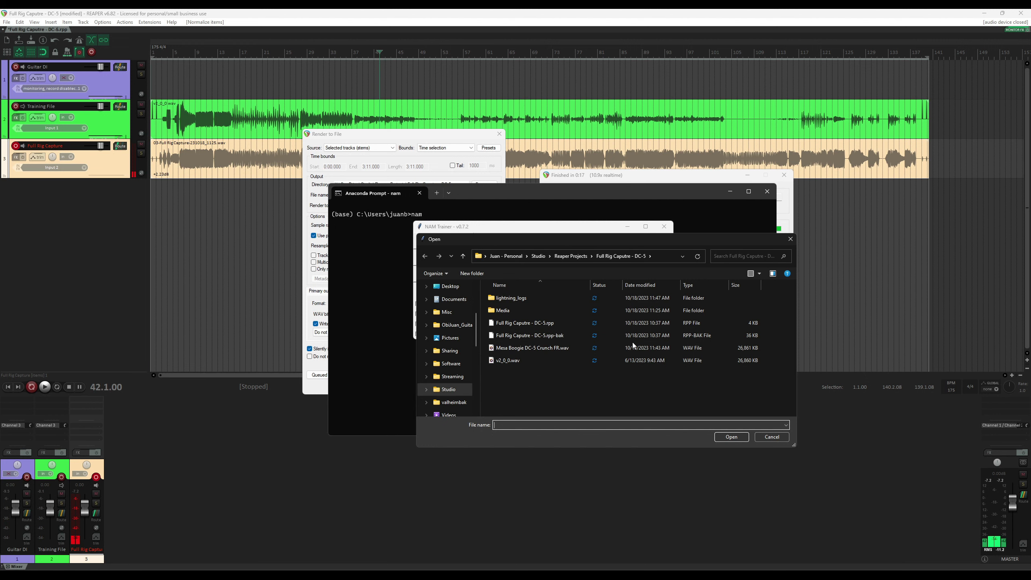
pyautogui.click(527, 361)
pyautogui.click(731, 437)
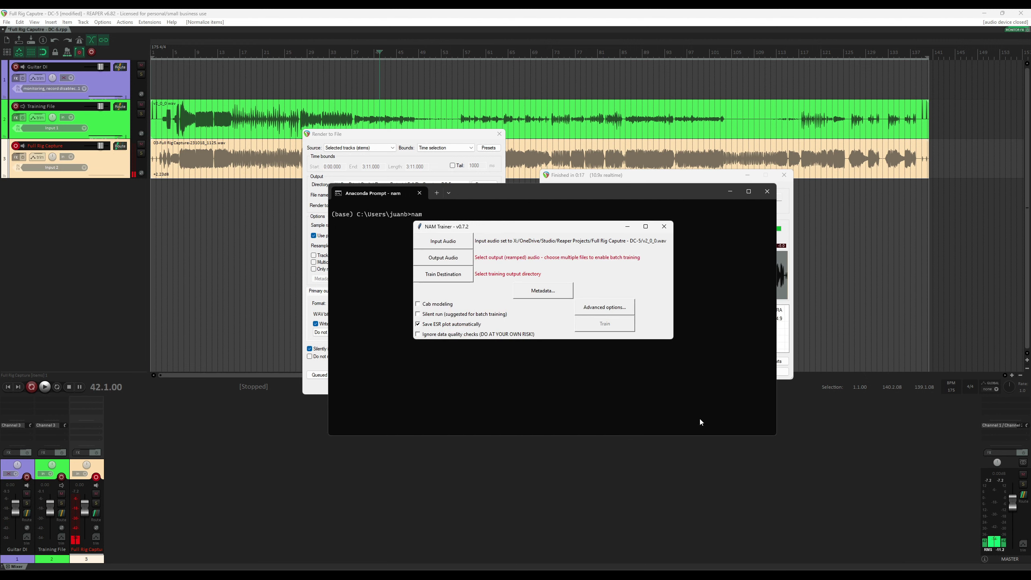
# - Set Mesa Boogie DC-5 Crunch FR.wav as output audio and the project folder as train destination
pyautogui.click(436, 260)
pyautogui.click(510, 350)
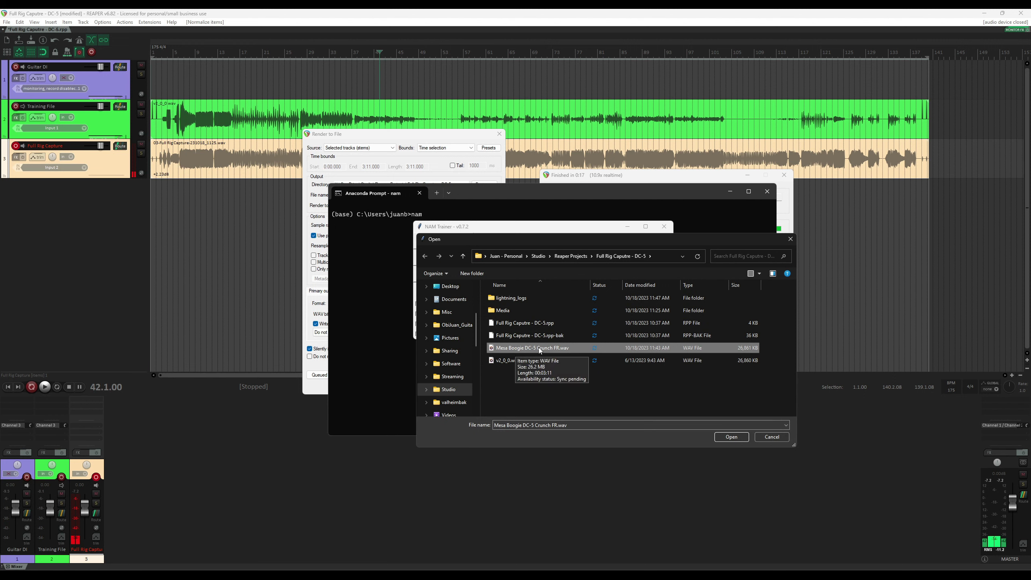
pyautogui.click(730, 438)
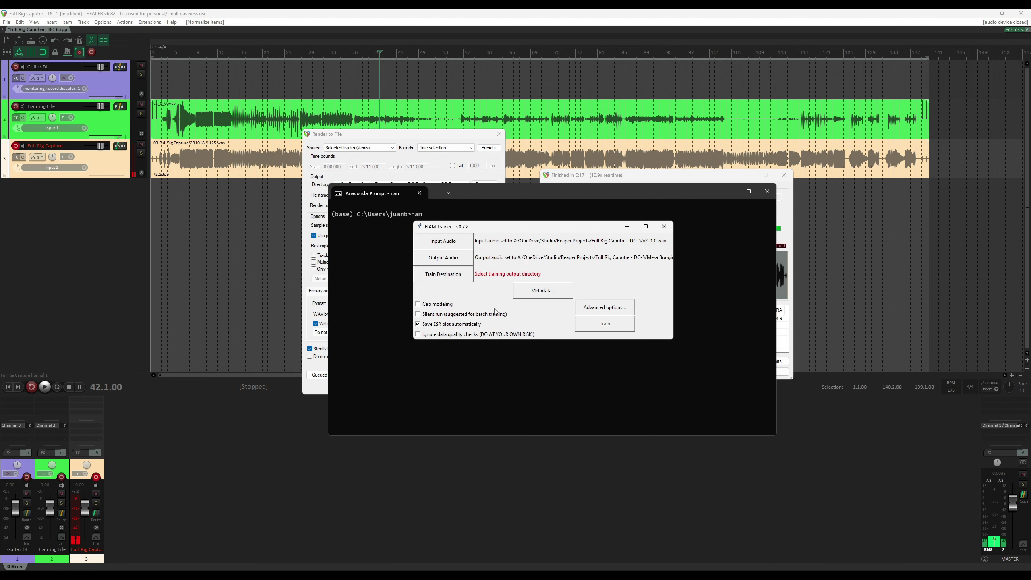
pyautogui.click(457, 276)
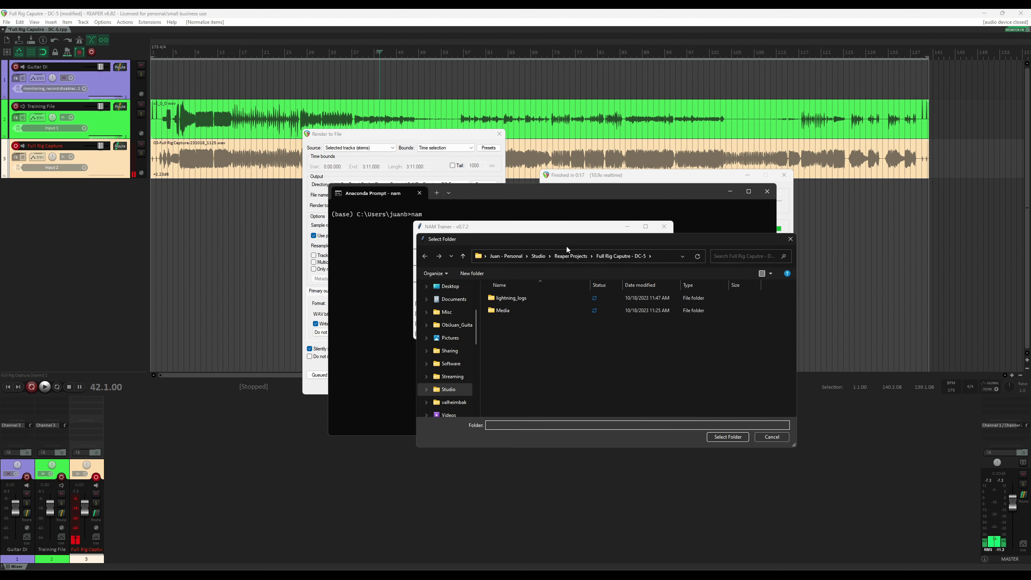
pyautogui.click(728, 437)
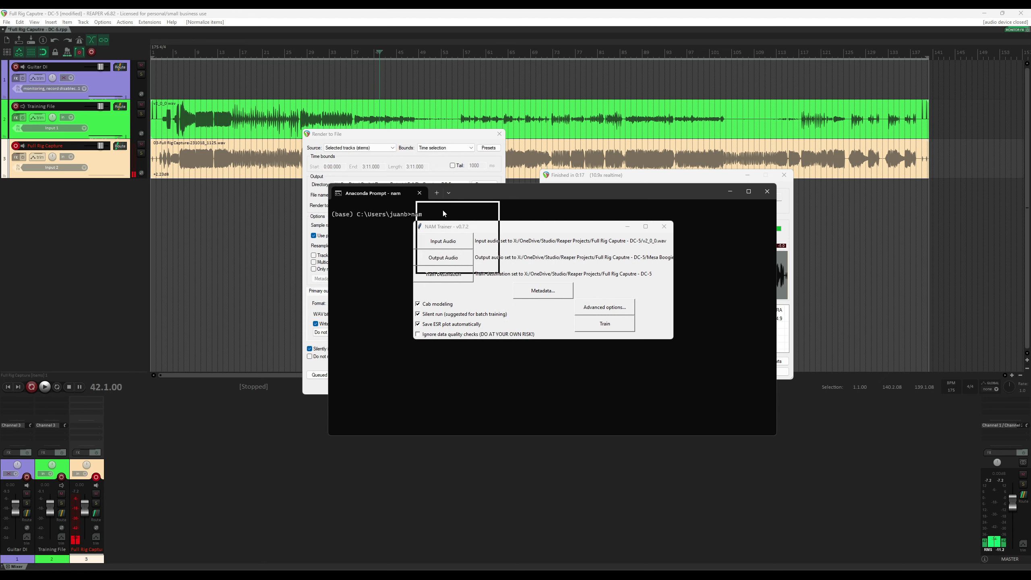
# - Accept the advanced options with standard architecture and 1000 epochs
pyautogui.moveTo(428, 210); pyautogui.dragTo(525, 187)
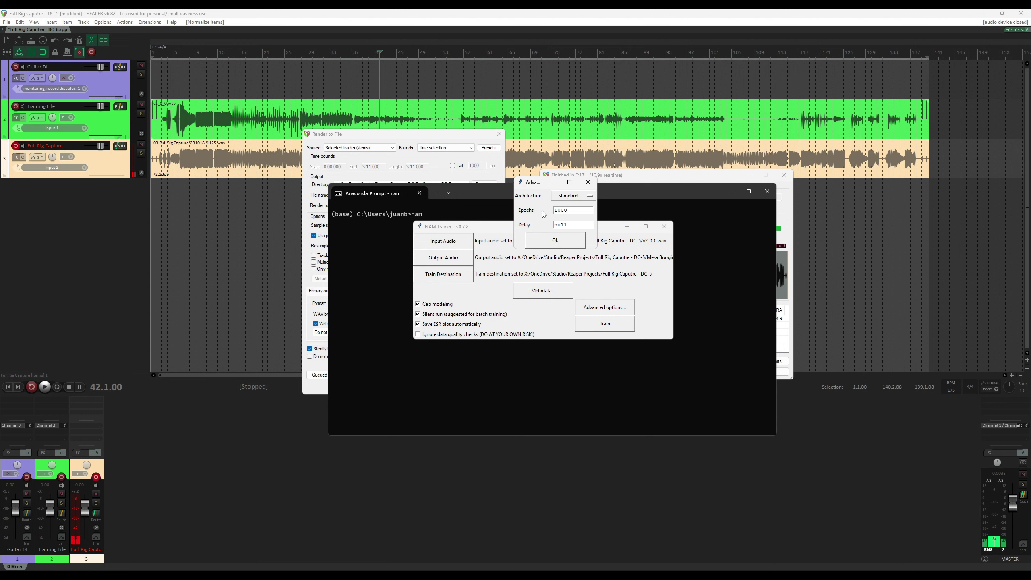
pyautogui.click(554, 246)
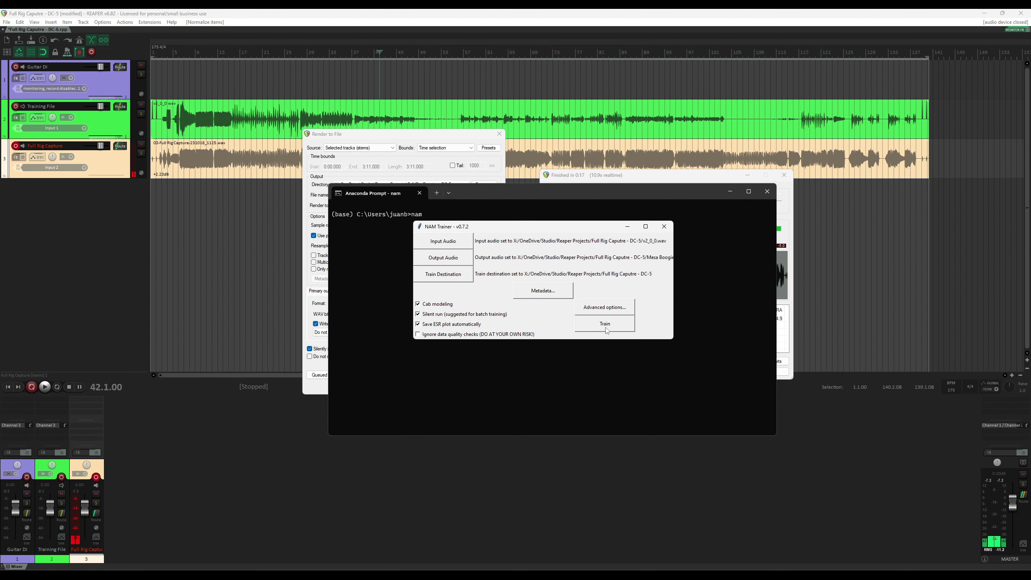
# - Start training and bring the Anaconda Prompt output forward to follow its progress
pyautogui.click(607, 330)
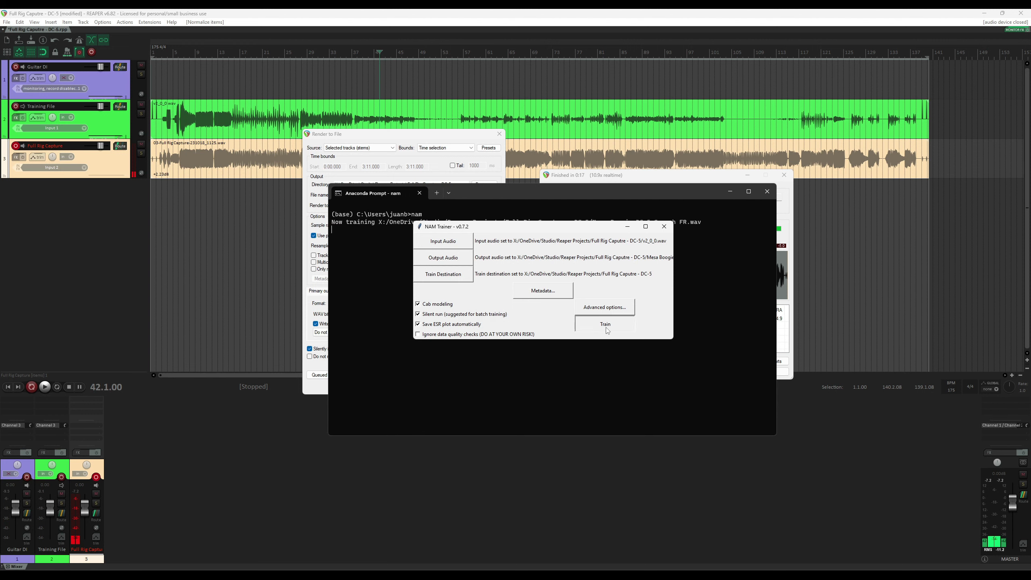
pyautogui.click(535, 192)
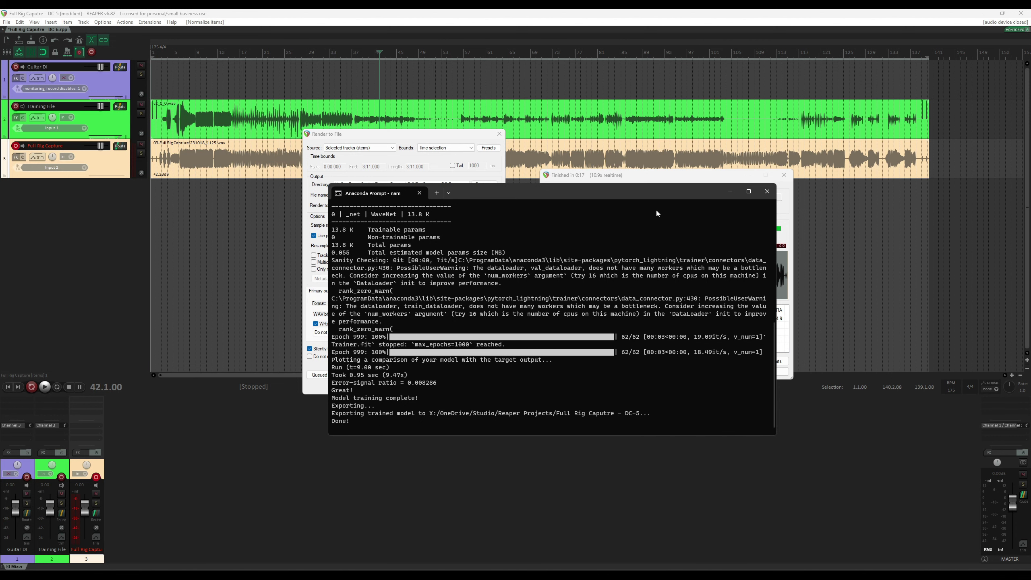
# - Close the finished training terminal and disarm recording on the Full Rig Capture track
pyautogui.click(767, 191)
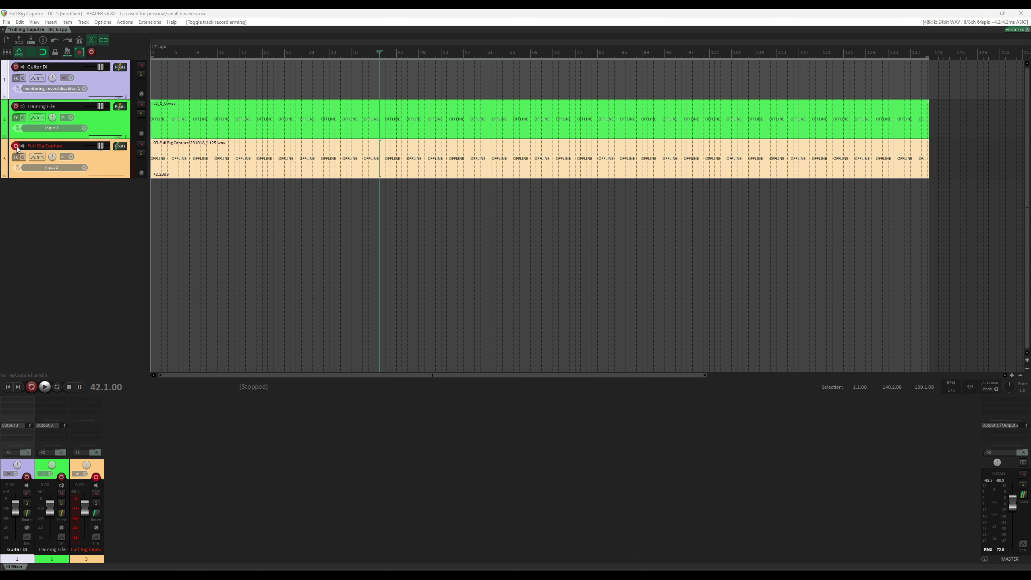
pyautogui.click(16, 147)
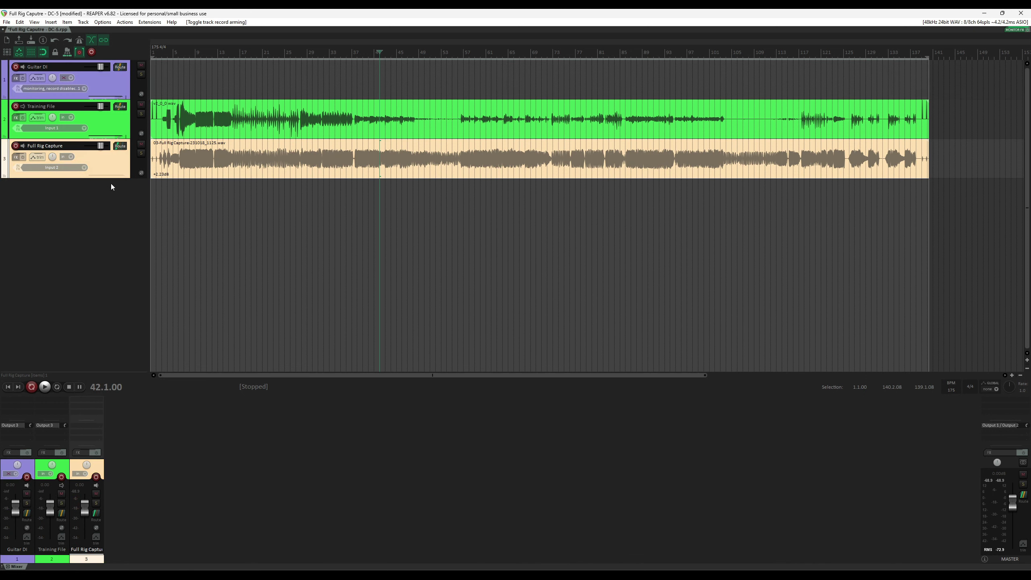
pyautogui.click(80, 226)
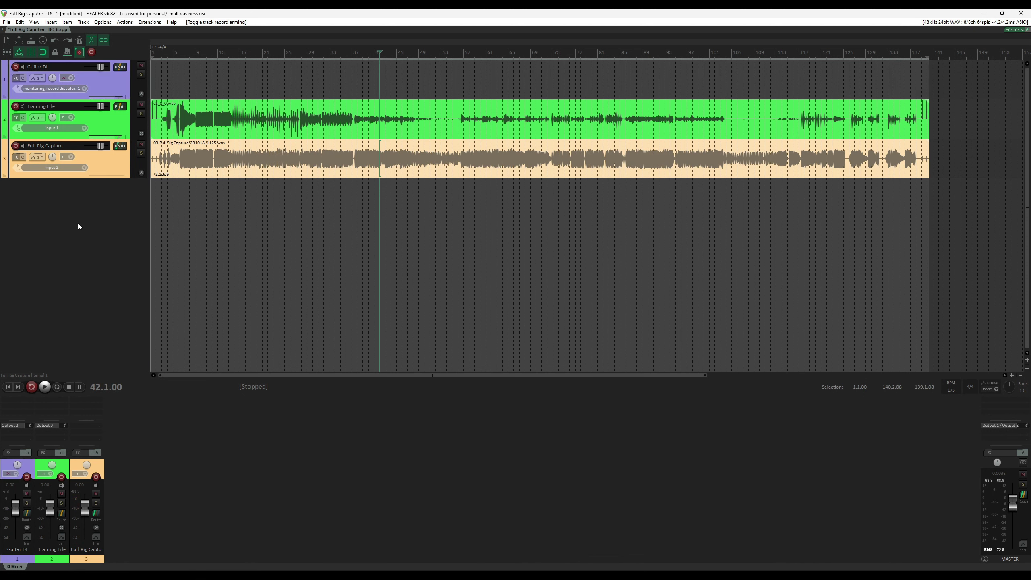
pyautogui.click(117, 87)
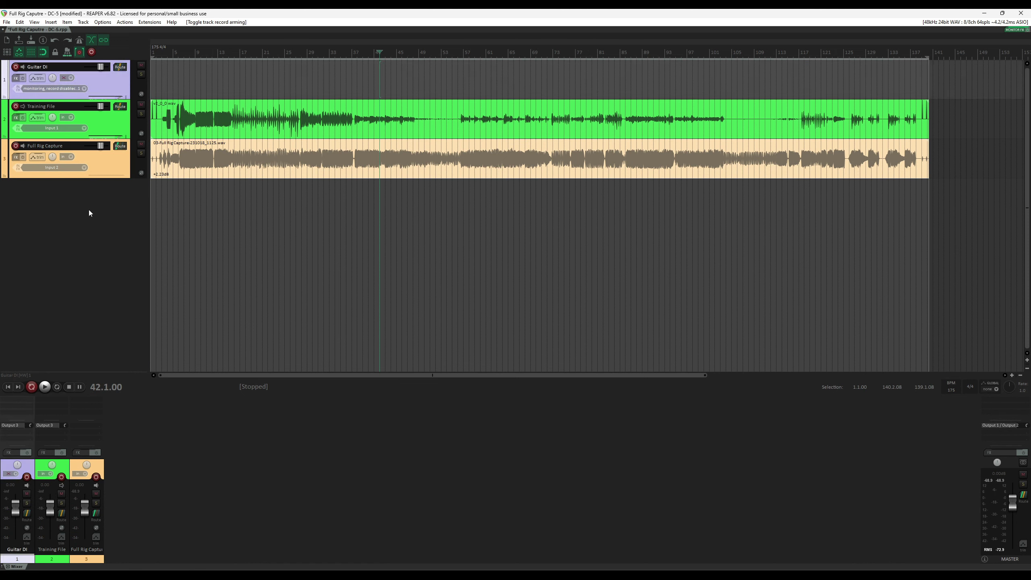
# - Add a new empty track below Full Rig Capture and name it NAM
pyautogui.doubleClick(65, 218)
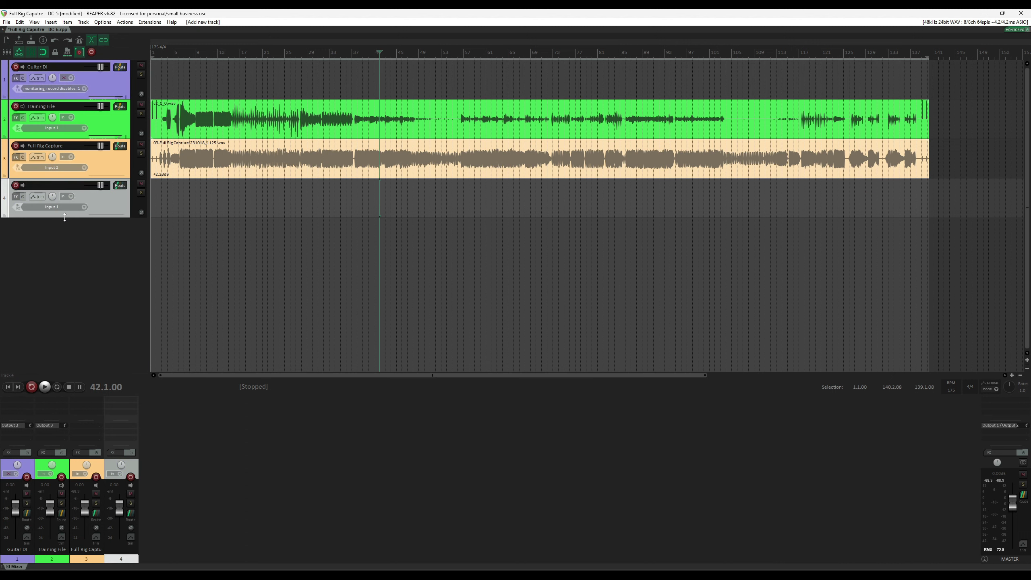
pyautogui.write('NAMN')
pyautogui.press('BackSpace')
pyautogui.press('Return')
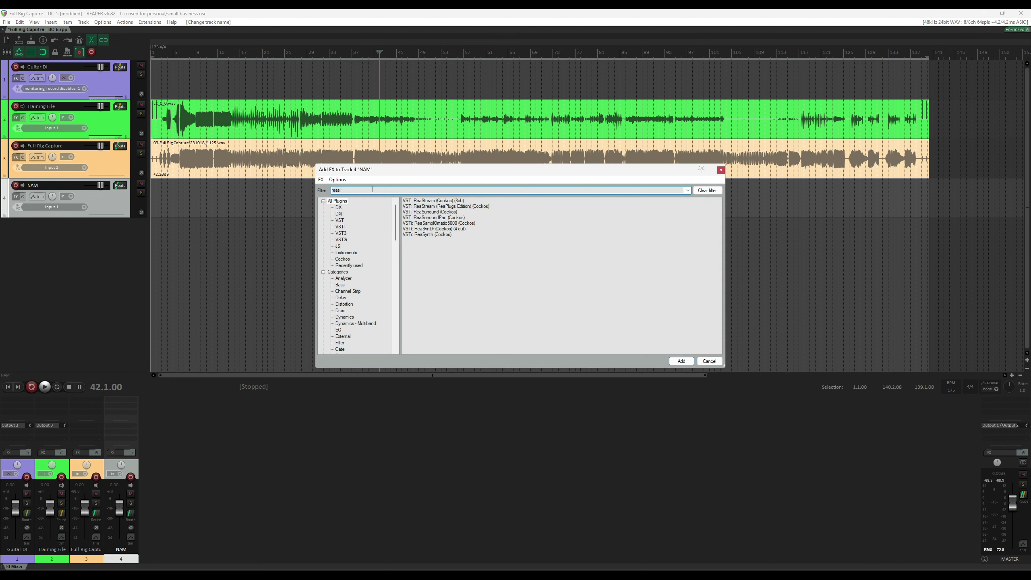
# - Add VST3: NeuralAmpModeler to the NAM track's FX chain
pyautogui.write('u')
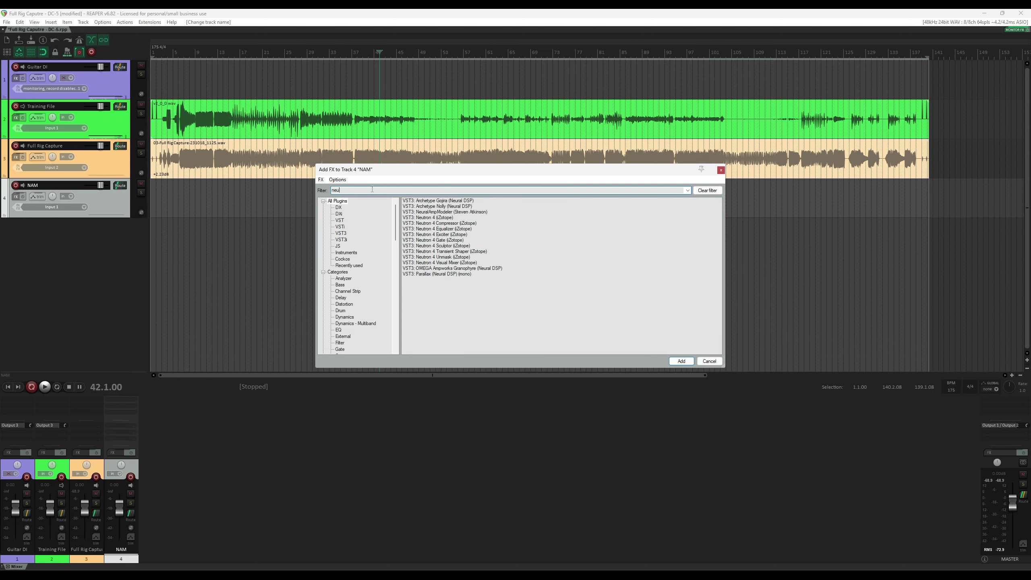
pyautogui.doubleClick(434, 211)
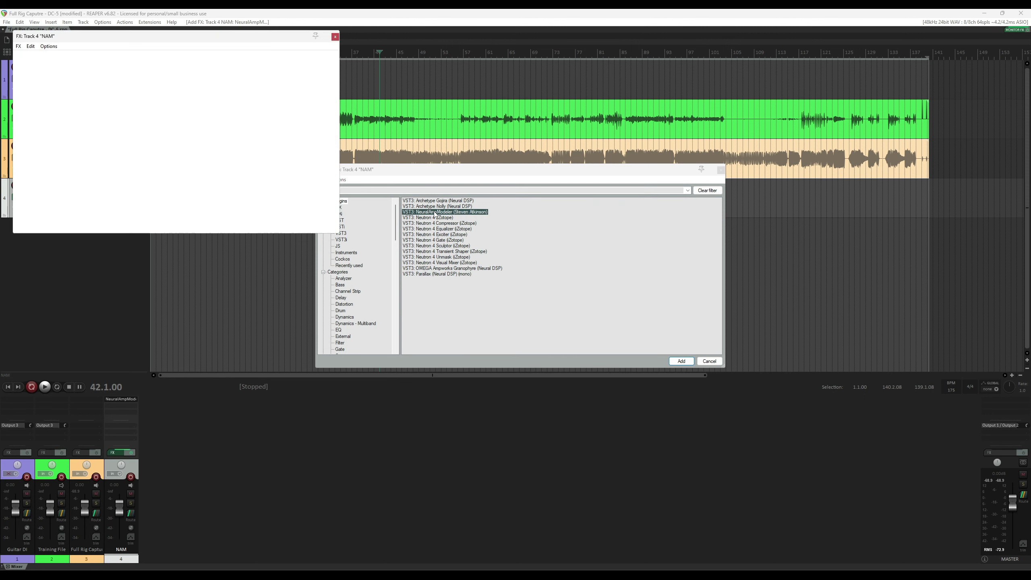
pyautogui.moveTo(131, 36); pyautogui.dragTo(425, 197)
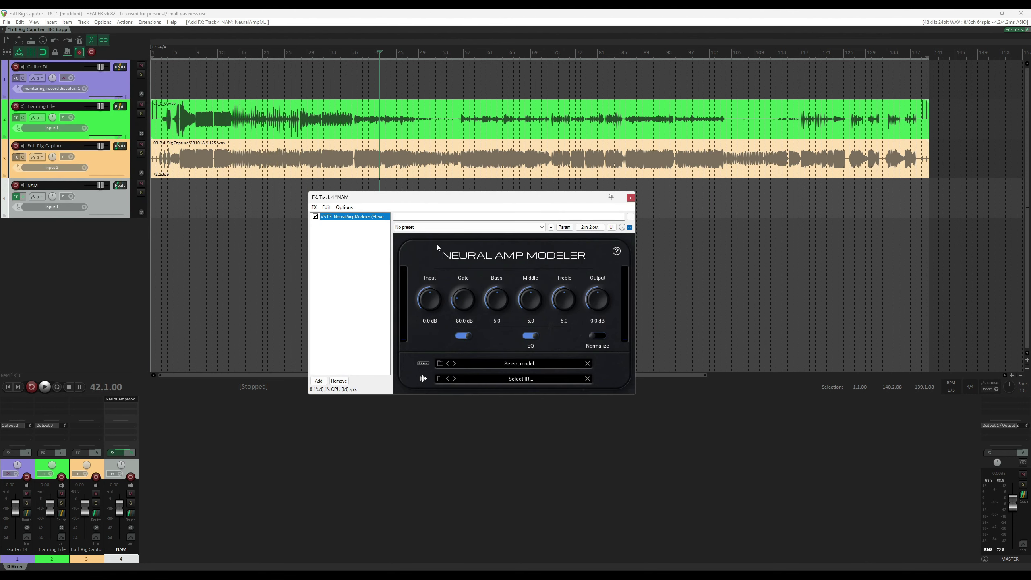
# - Load the Mesa Boogie DC-5 Crunch FR.nam model and record-arm the NAM track
pyautogui.click(440, 363)
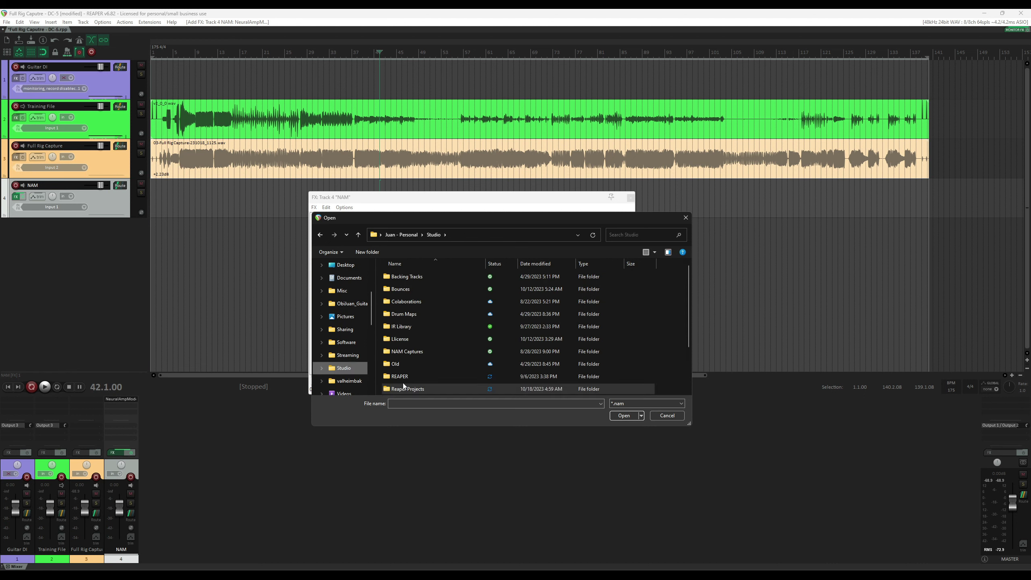
pyautogui.doubleClick(414, 288)
pyautogui.click(409, 302)
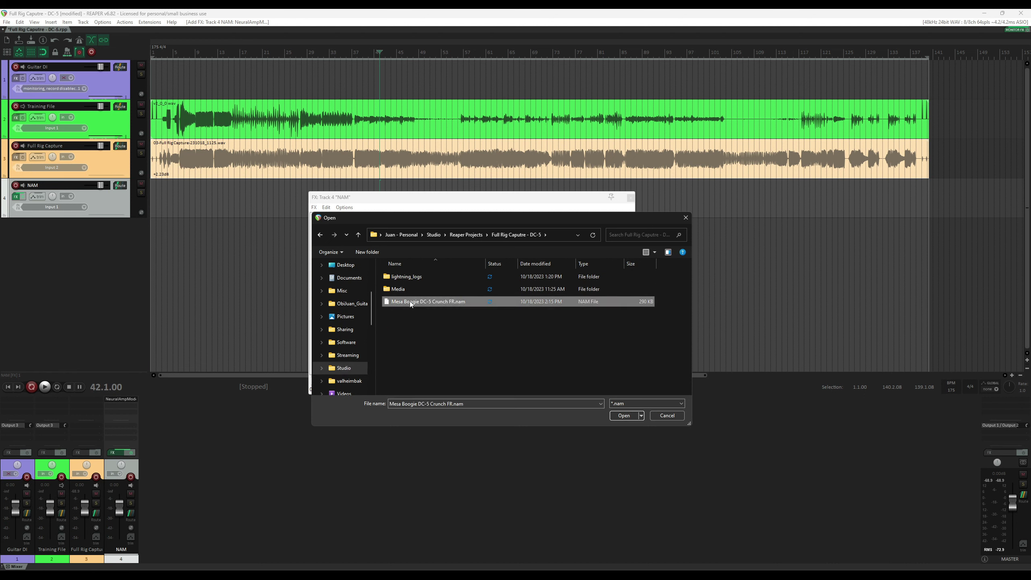
pyautogui.click(619, 418)
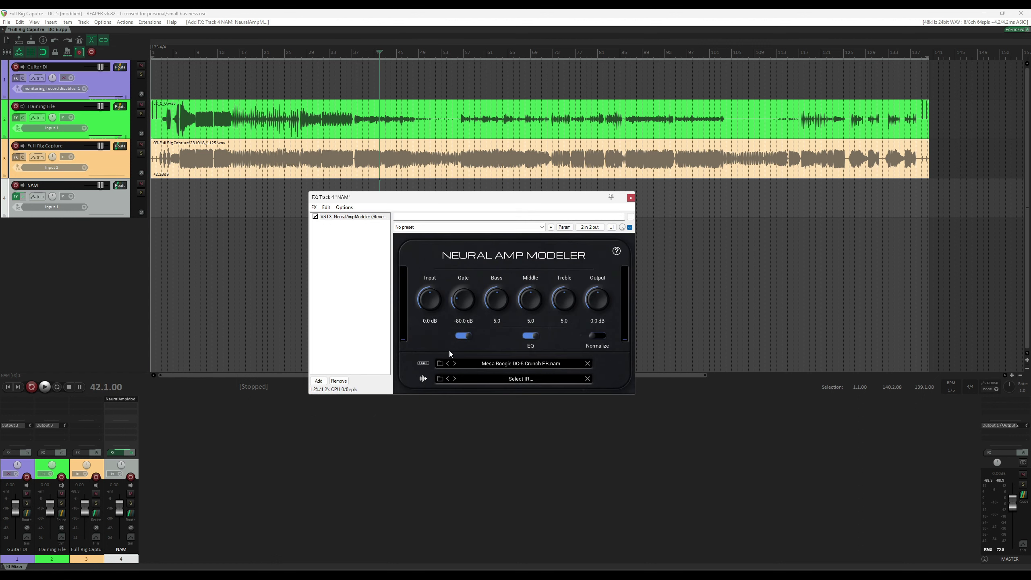
pyautogui.click(16, 186)
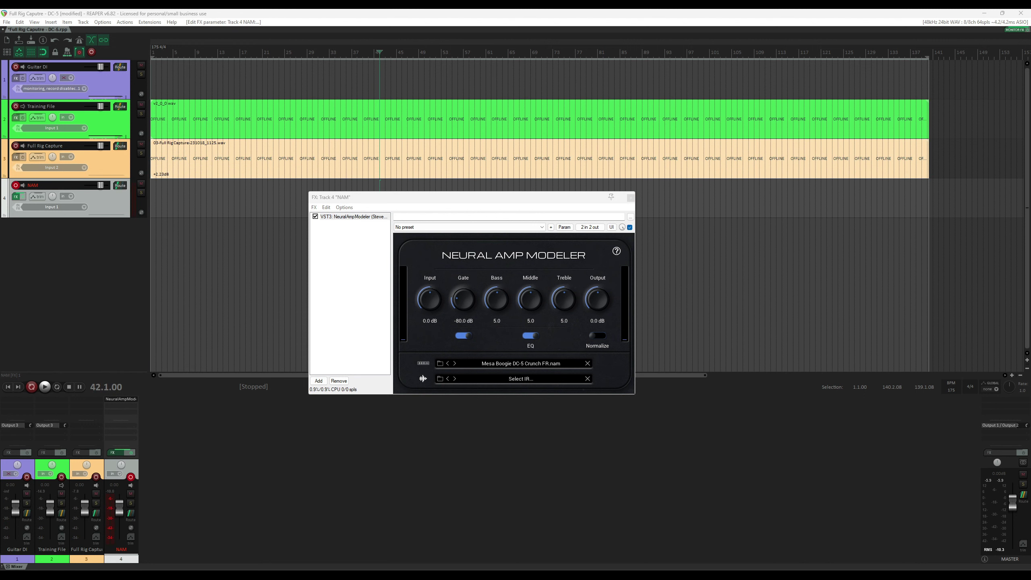
# - Nudge the Neural Amp Modeler Input knob up to 1.8 dB
pyautogui.moveTo(429, 300); pyautogui.dragTo(430, 298)
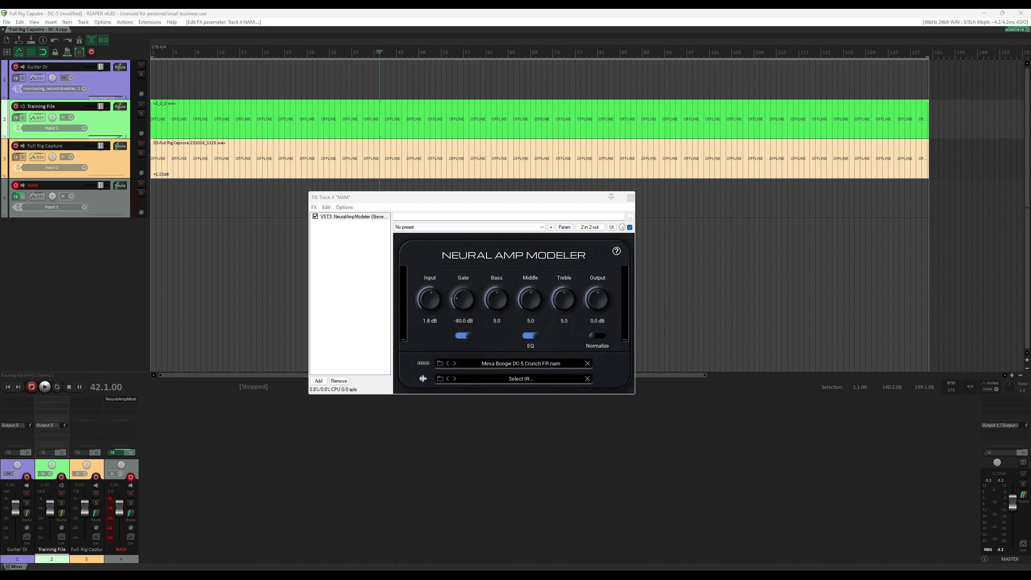
pyautogui.click(90, 269)
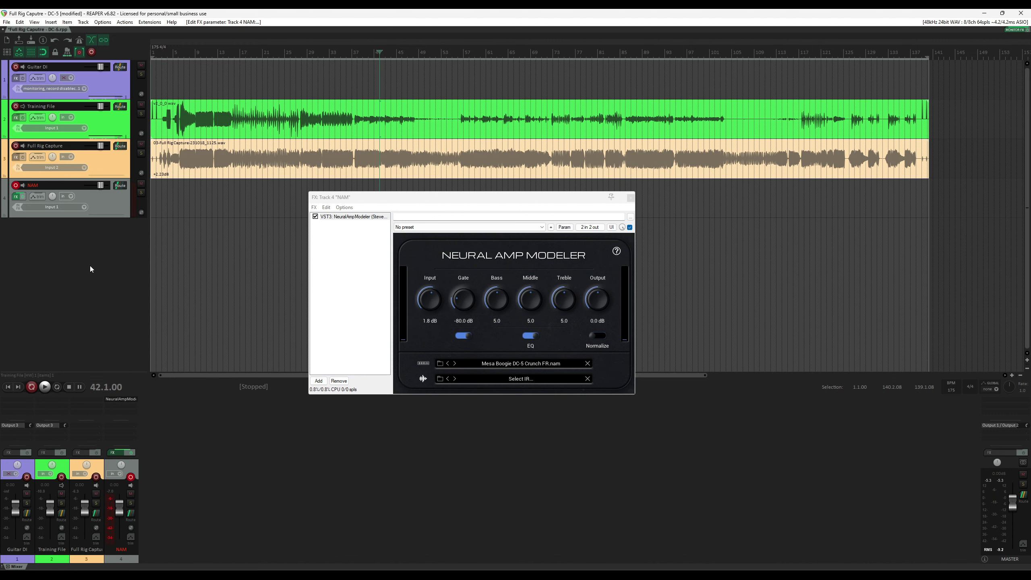